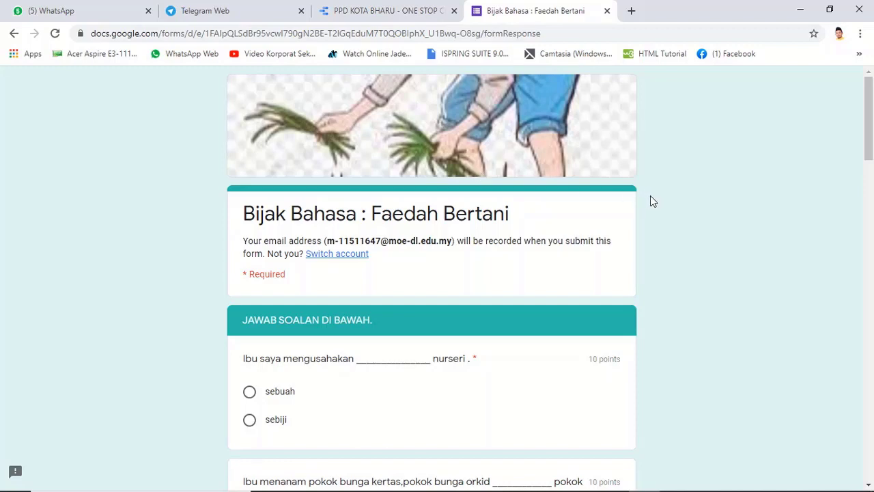
Step: Open Google Drive in a new browser tab via the Google apps grid
scroll(656, 202, down, 3)
scroll(676, 209, down, 4)
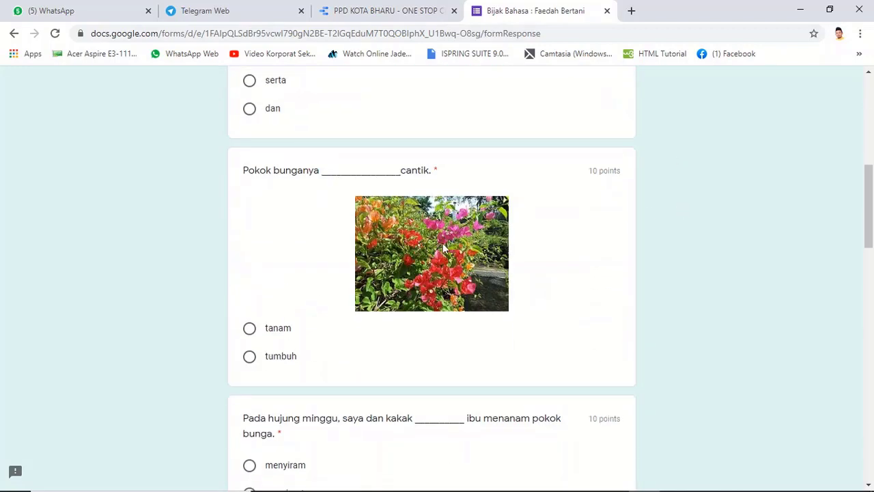
scroll(443, 248, down, 3)
scroll(443, 248, down, 2)
scroll(443, 248, down, 2)
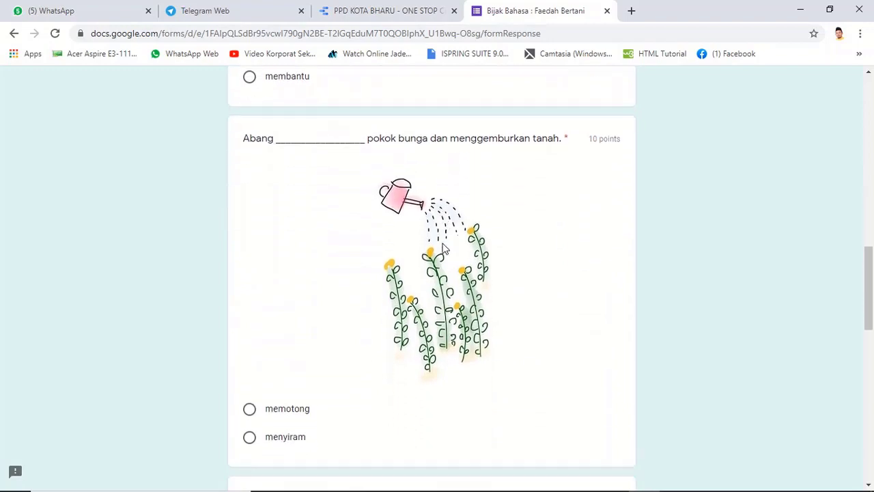
scroll(415, 220, down, 6)
scroll(415, 220, down, 2)
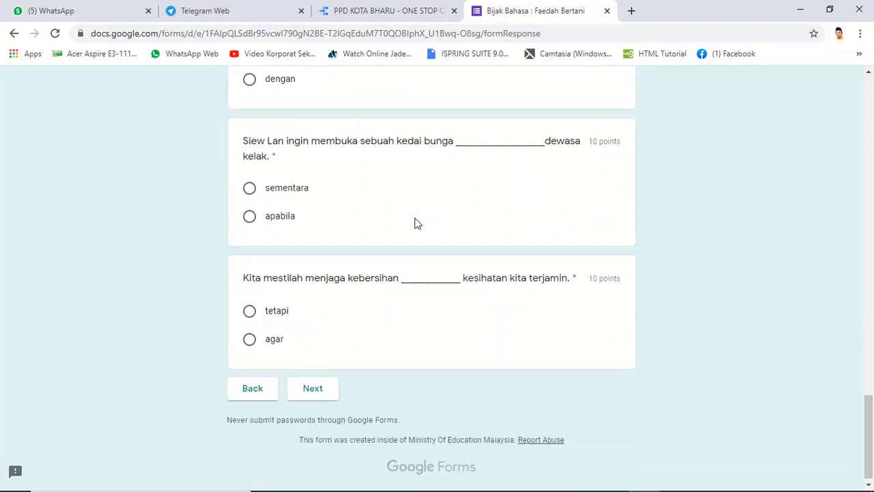
scroll(416, 222, up, 7)
scroll(415, 224, up, 4)
scroll(414, 223, up, 7)
scroll(415, 223, up, 5)
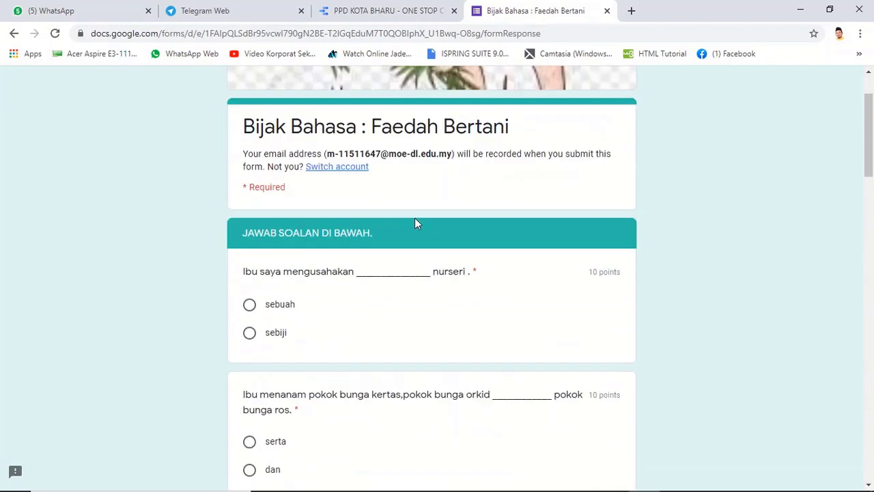
scroll(415, 223, up, 2)
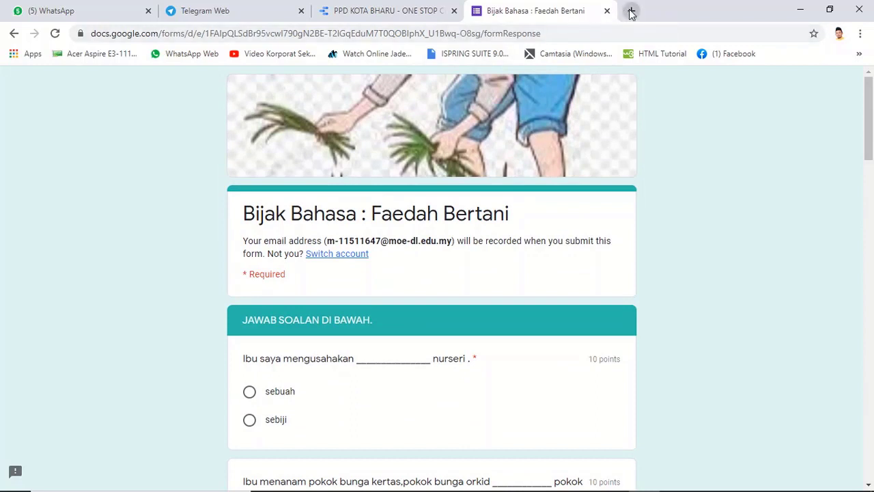
click(631, 11)
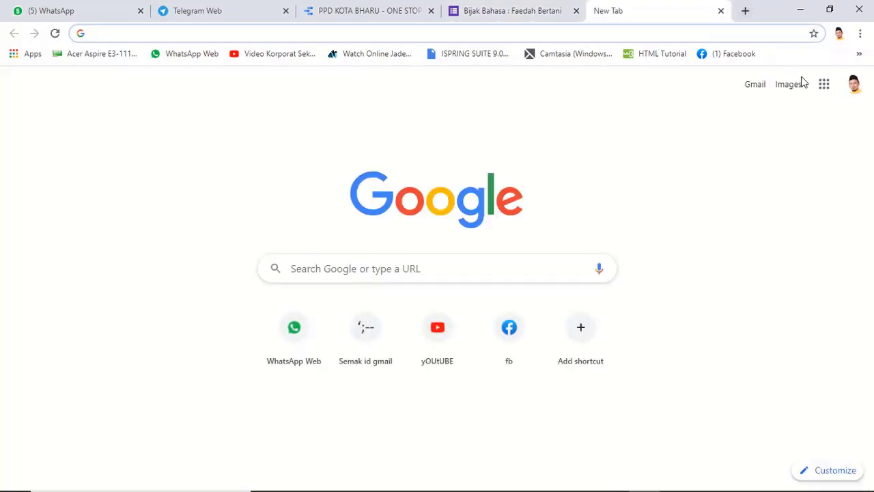
click(825, 86)
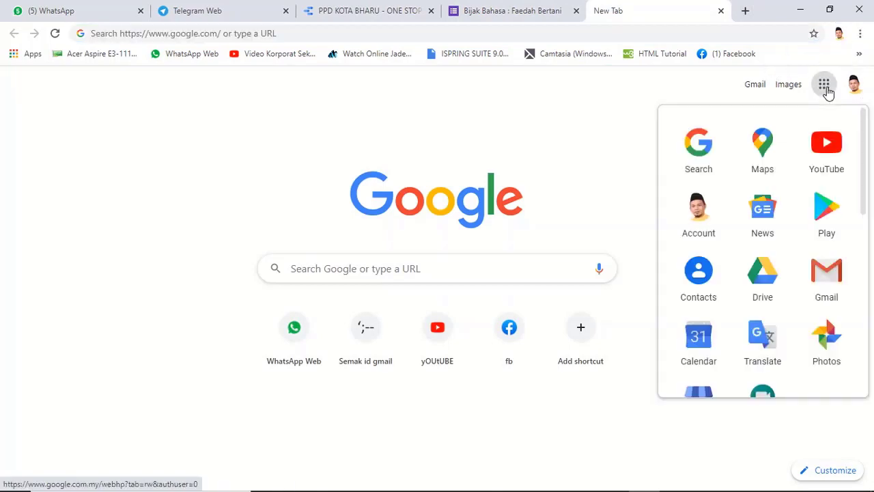
scroll(786, 277, down, 1)
scroll(786, 308, down, 2)
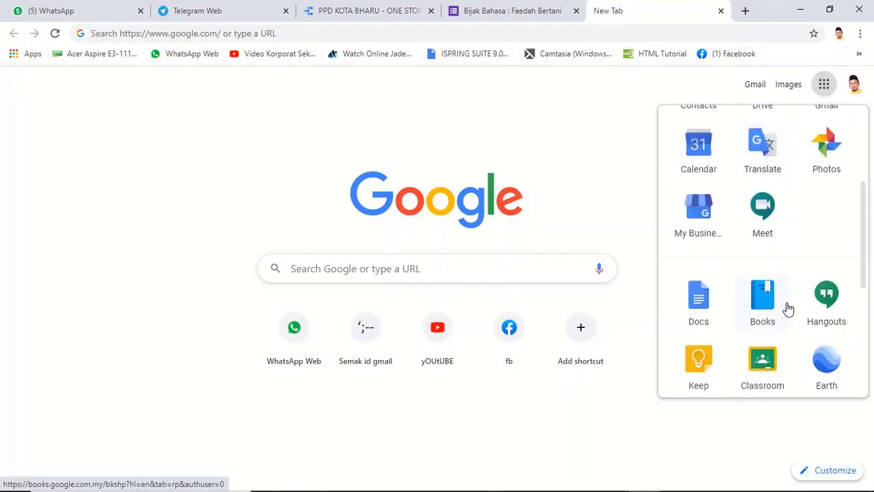
scroll(788, 331, down, 1)
scroll(788, 334, down, 3)
scroll(788, 342, up, 2)
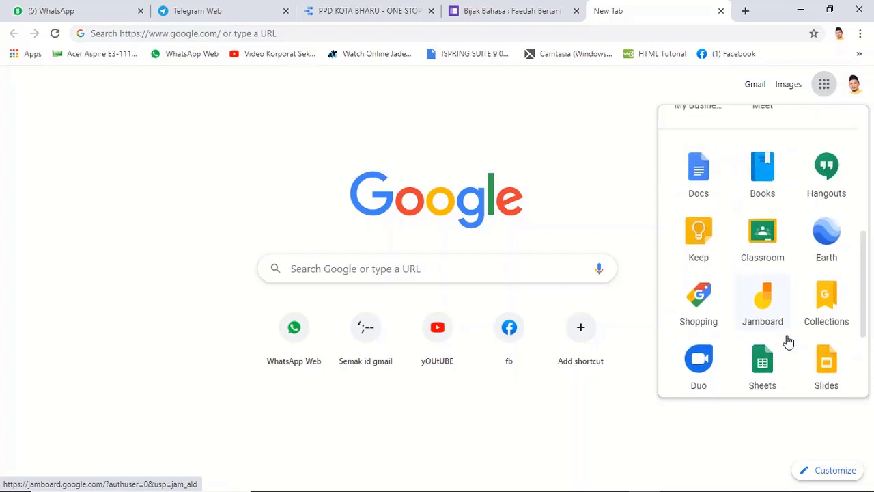
scroll(786, 339, up, 2)
scroll(785, 338, up, 2)
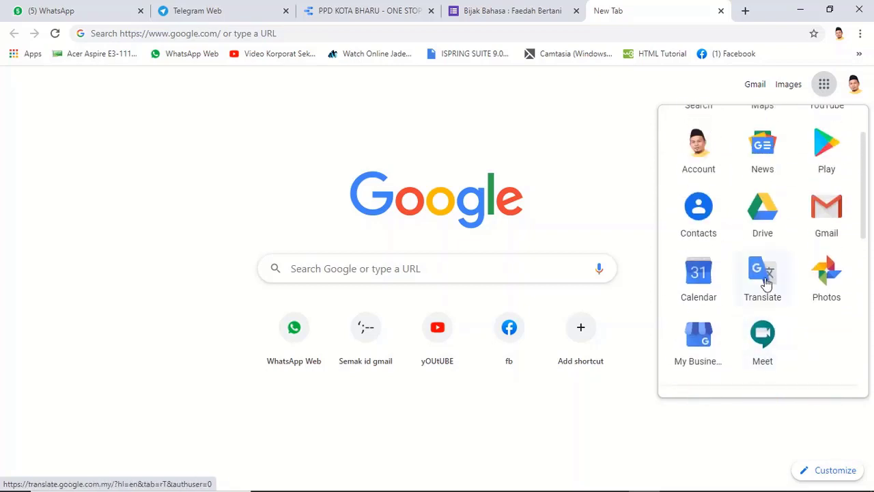
click(763, 222)
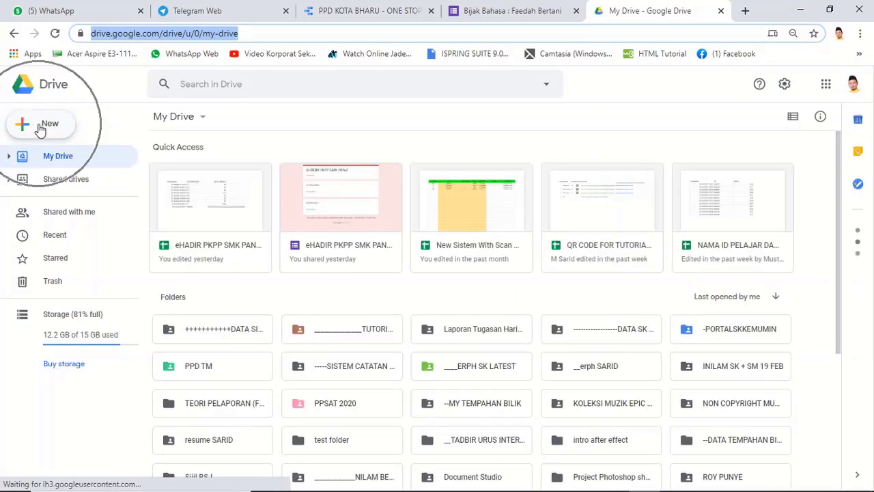
Step: Create a new blank Google Form from Drive's New > More menu
click(39, 129)
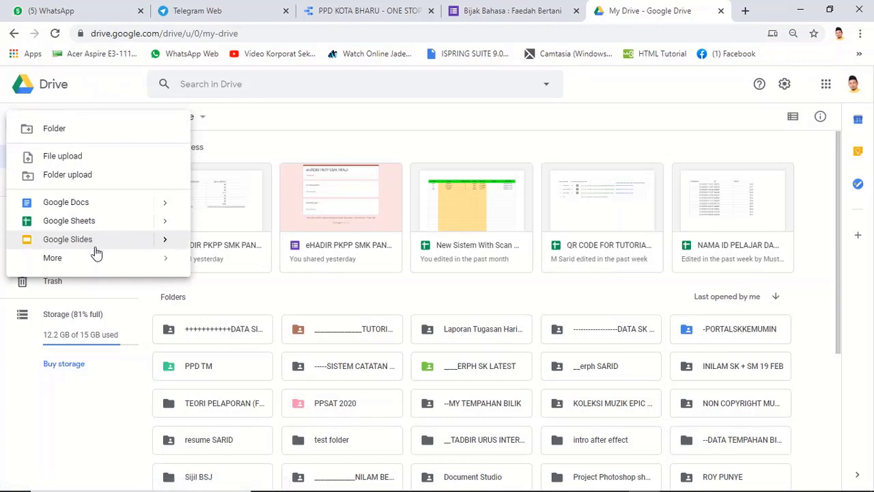
mouse_move(113, 263)
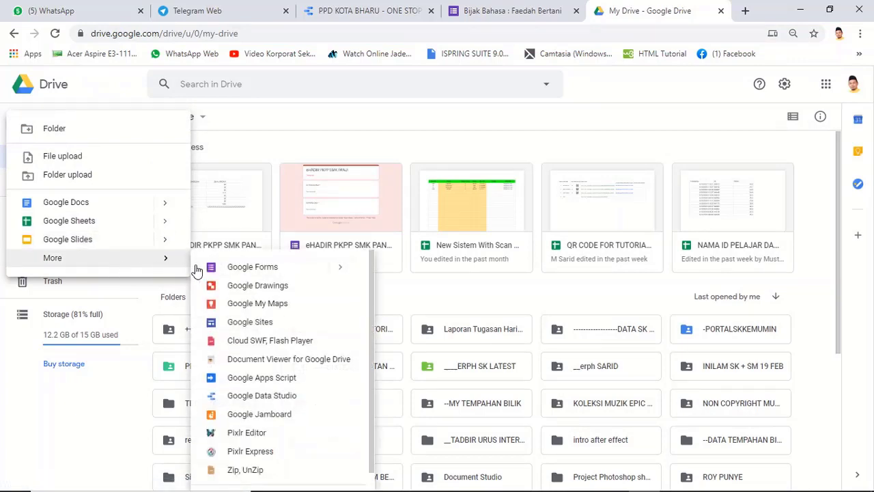
click(232, 274)
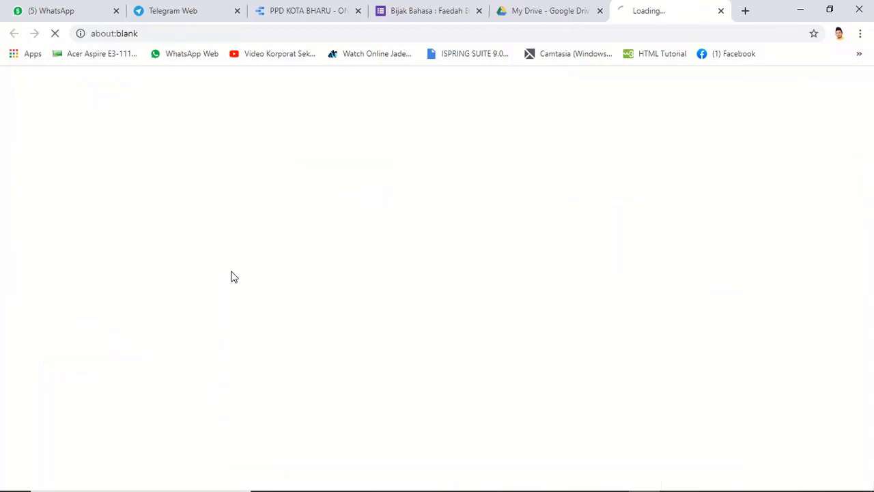
drag(546, 10, 676, 14)
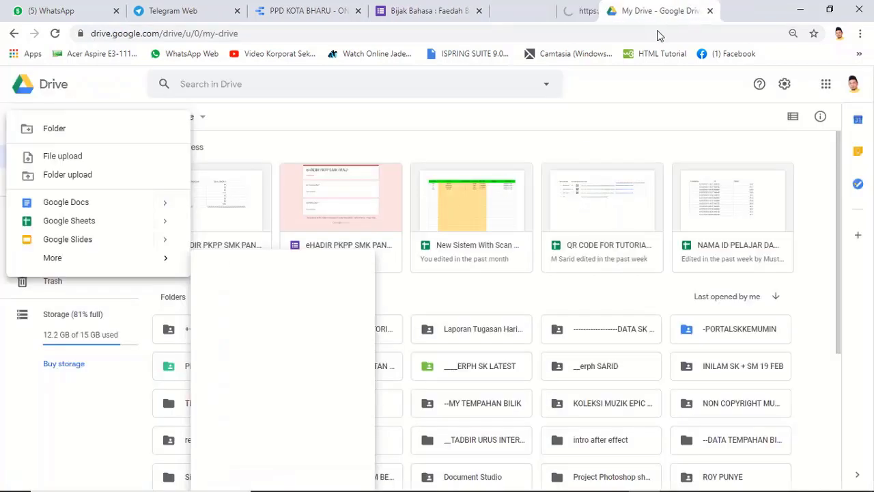
Step: Title the new form 'Bijak Bahasa : Faedah Bertani', copied from the existing form
click(539, 12)
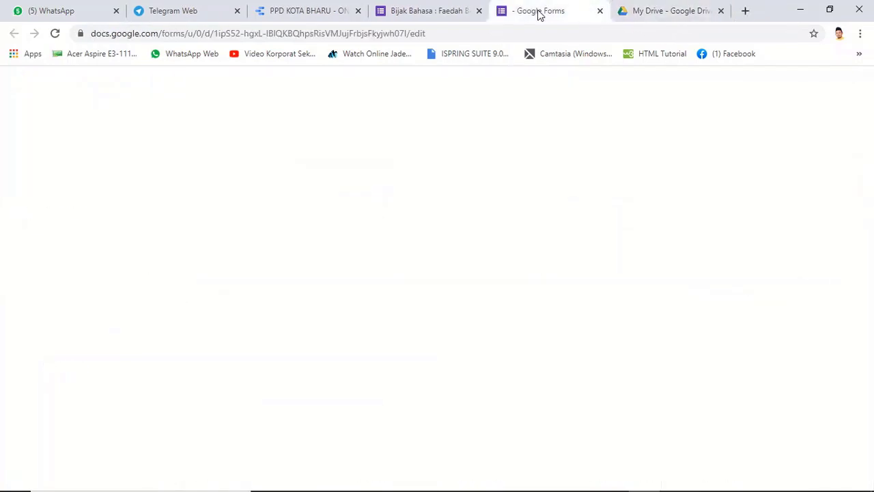
click(420, 8)
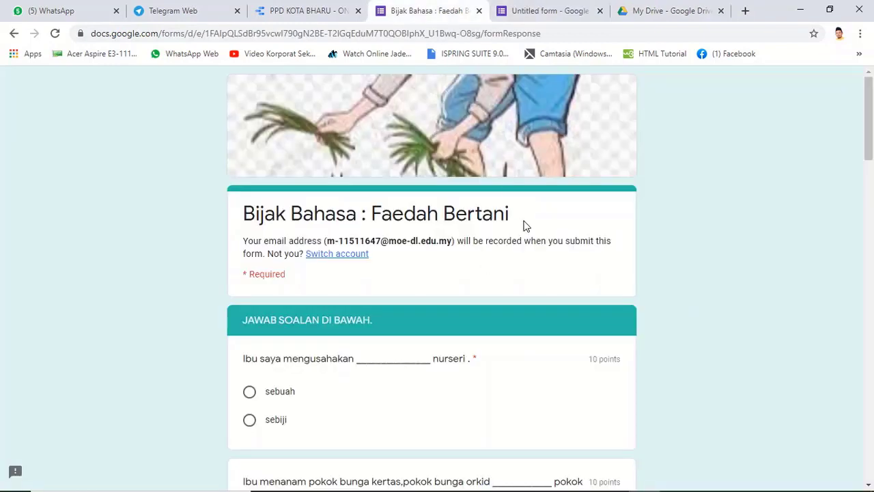
drag(525, 220, 244, 220)
right_click(254, 222)
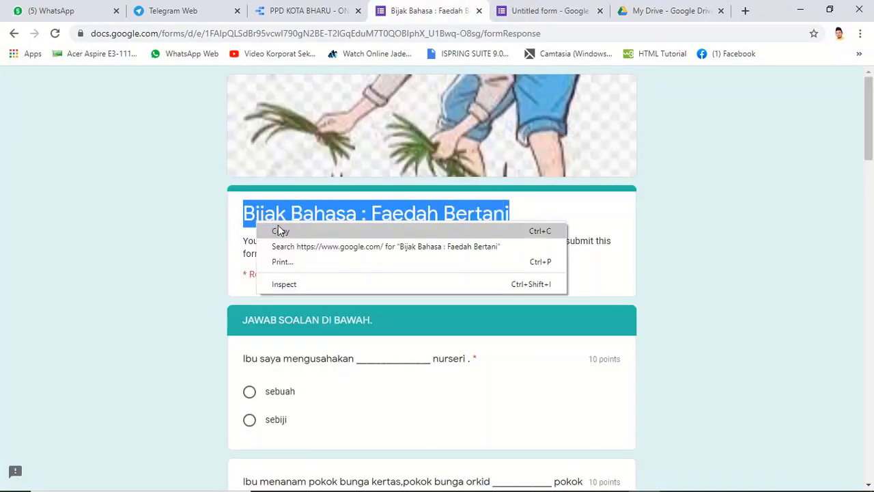
click(279, 229)
click(573, 19)
triple_click(325, 167)
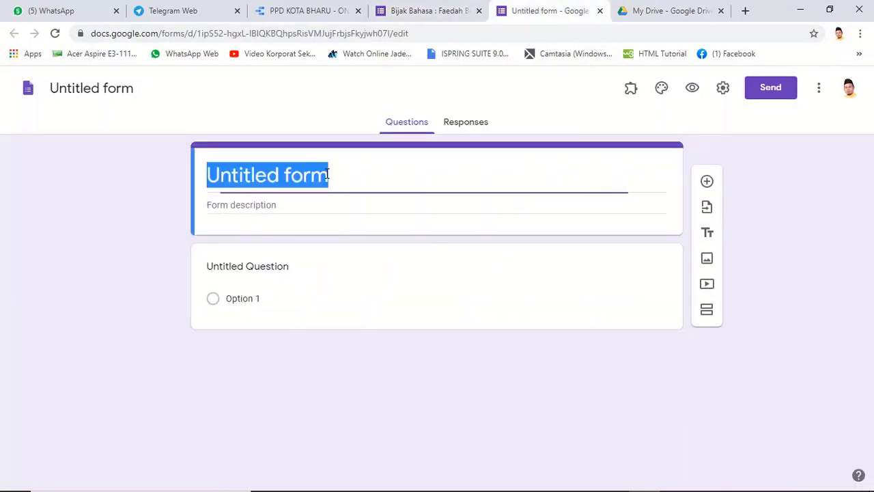
right_click(326, 175)
click(367, 237)
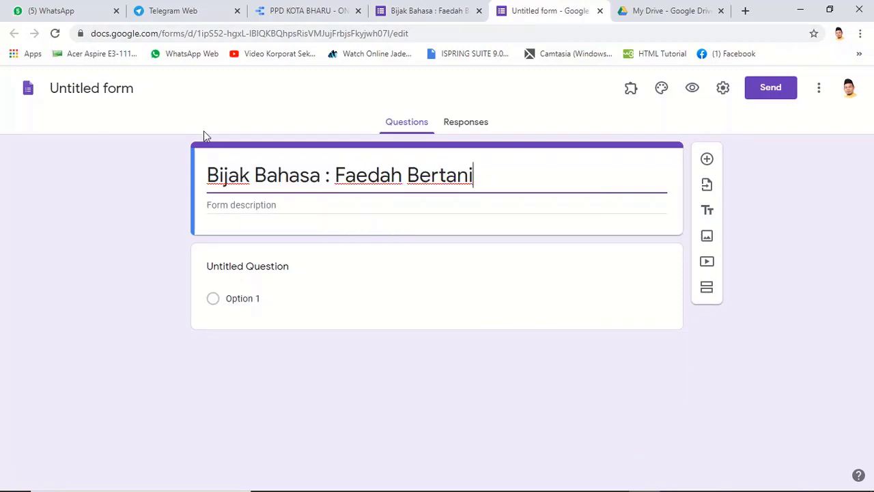
click(107, 92)
Step: Add the form description 'Bahasa Melayu Tahun 3'
click(289, 208)
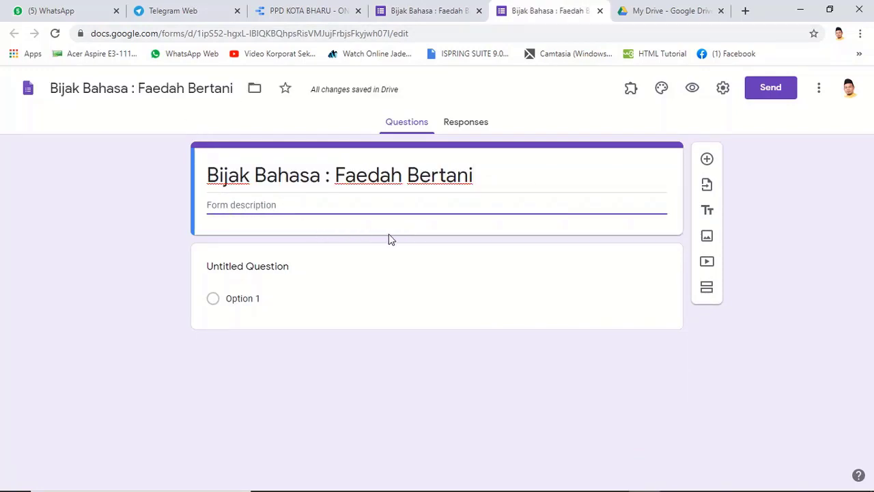
text(bah)
key(BackSpace)
key(BackSpace)
key(BackSpace)
key(BackSpace)
text(B)
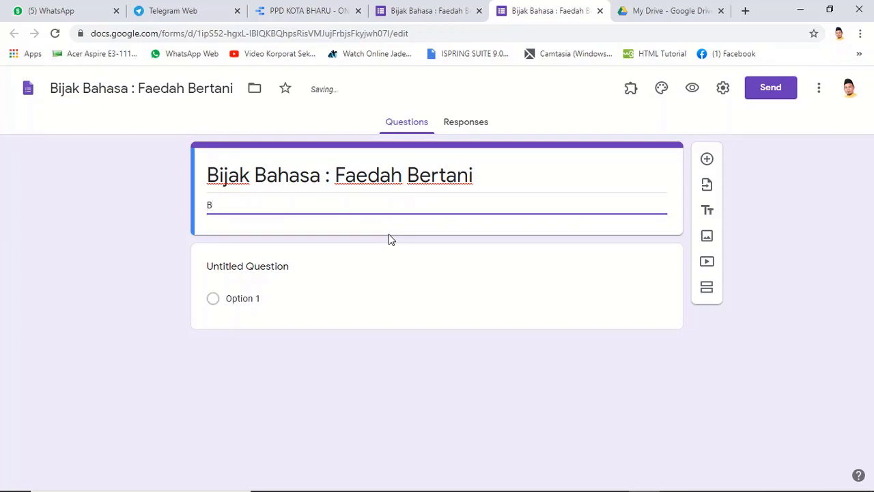
text(ahasa Me)
text(layu Tahu)
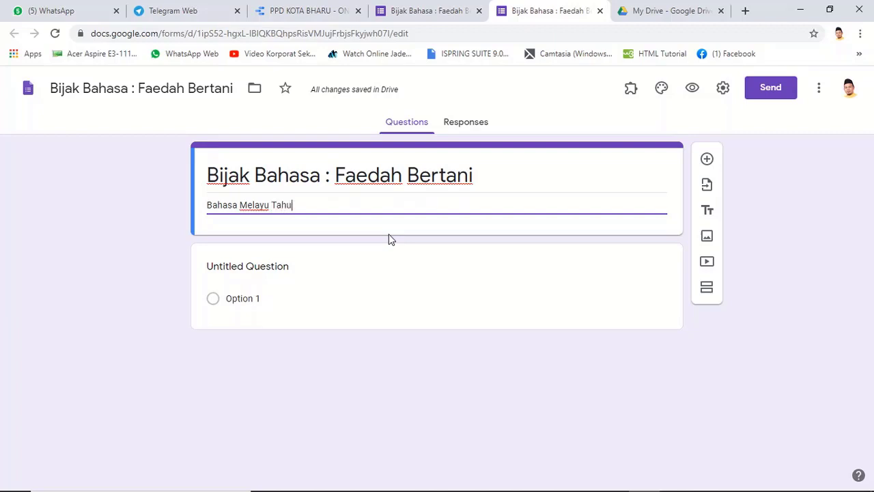
text(n 3)
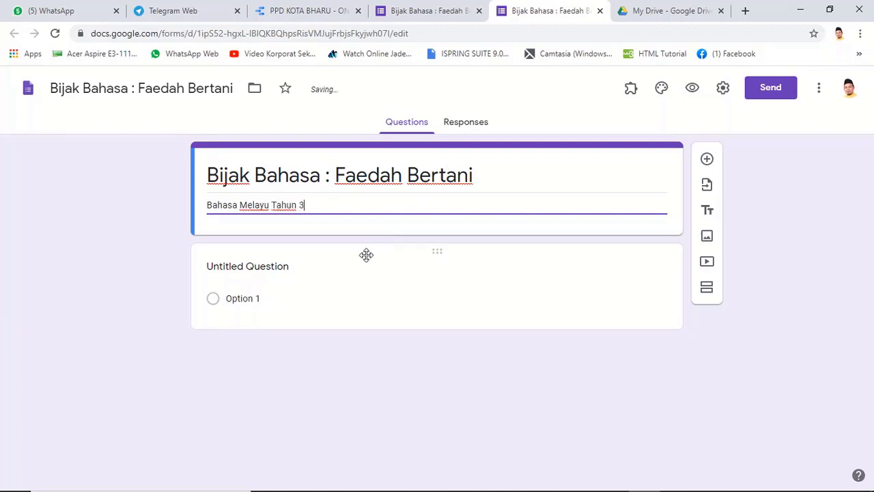
Step: Name the first question 'Nama', make it required, and add another question below
click(289, 268)
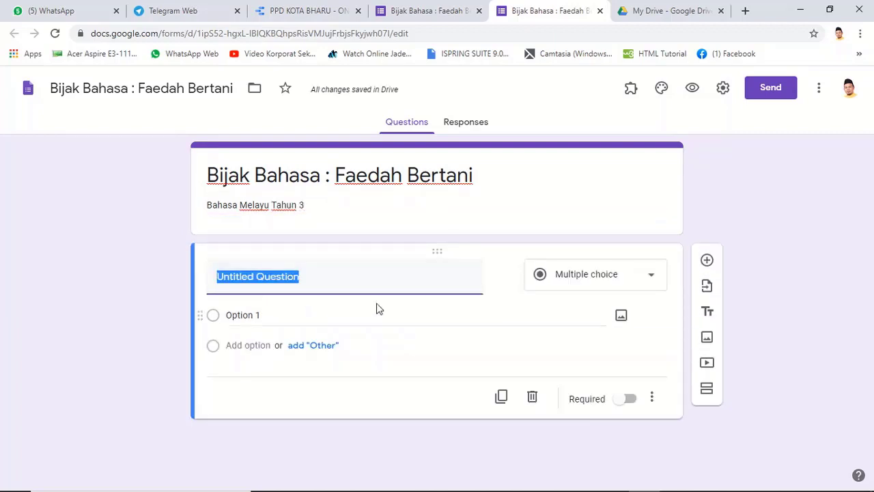
text(Nama)
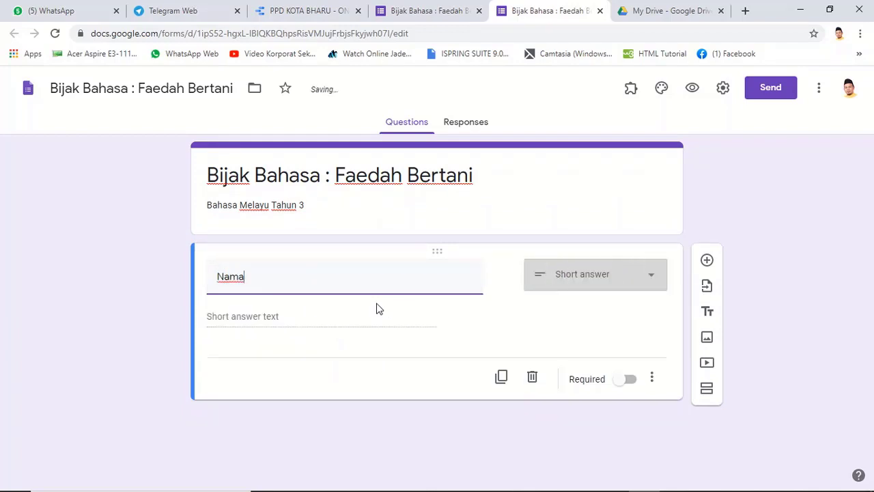
click(631, 381)
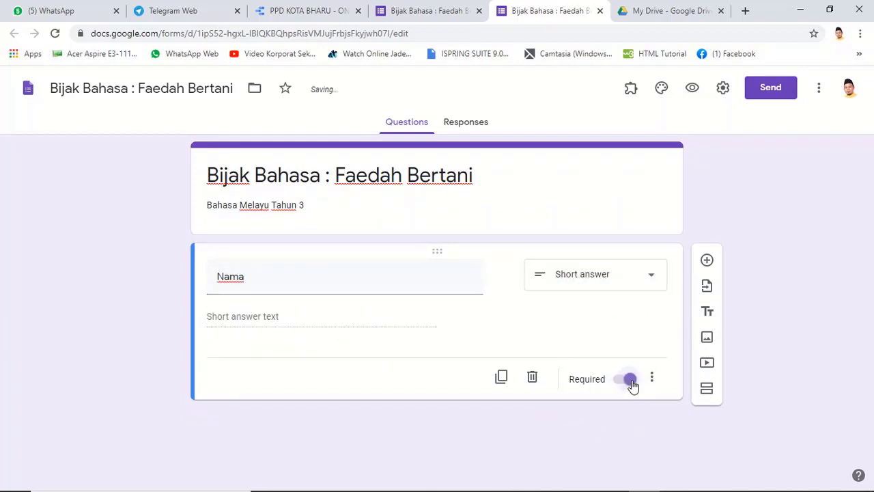
click(707, 263)
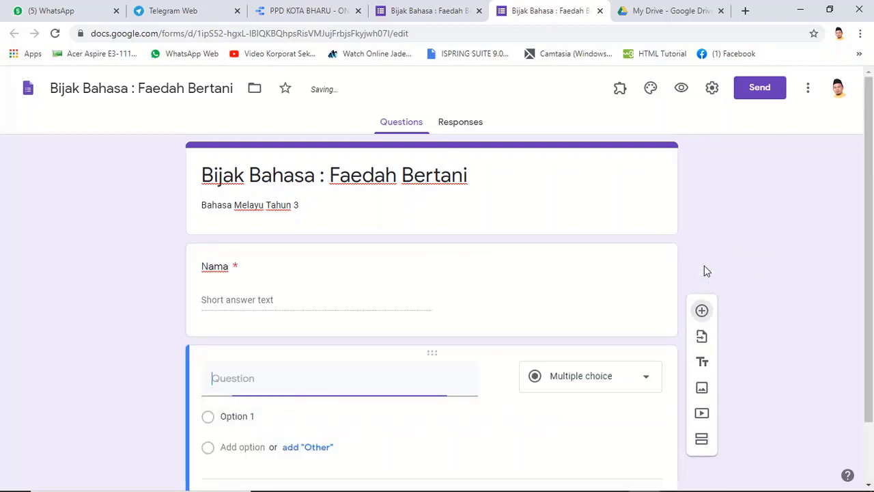
Step: Copy the heading 'JAWAB SOALAN DI BAWAH.' from the live form
click(417, 15)
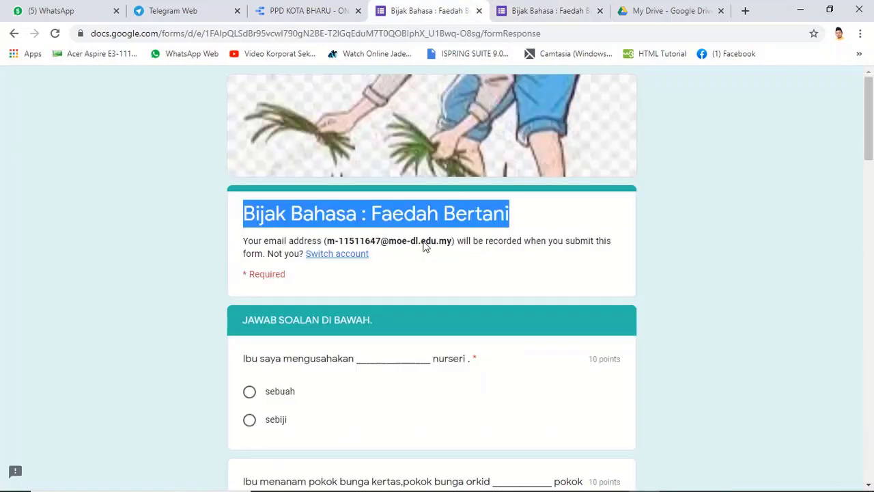
scroll(333, 295, down, 2)
drag(375, 193, 240, 191)
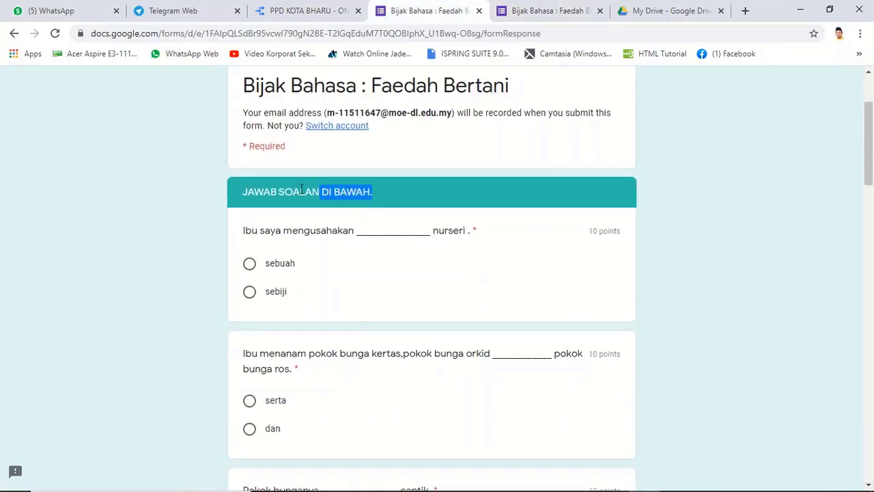
right_click(273, 195)
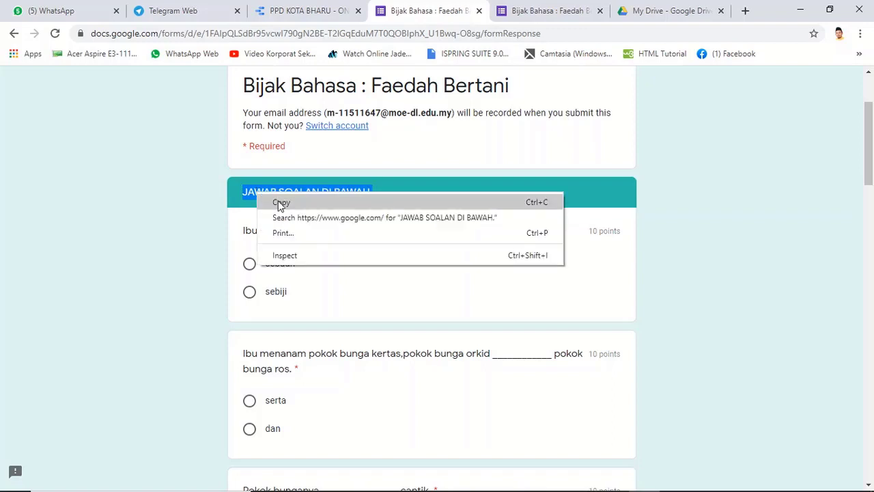
click(280, 202)
click(551, 11)
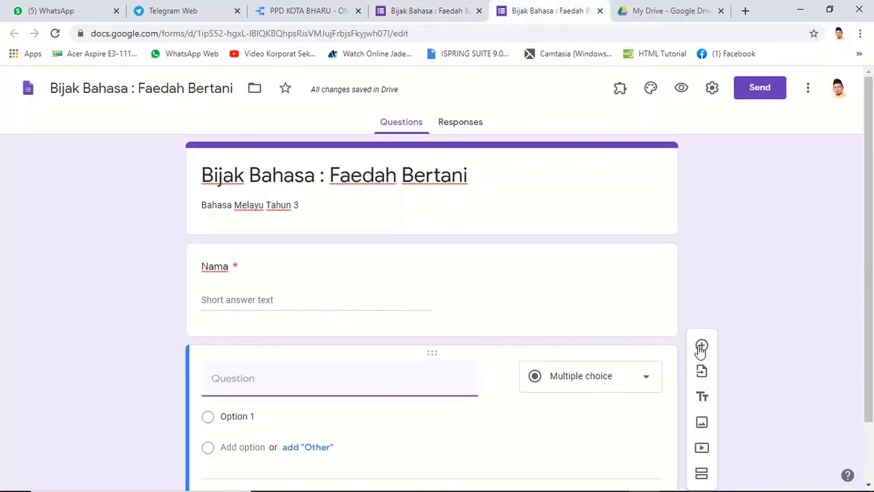
Step: Add a title block and paste 'JAWAB SOALAN DI BAWAH.' as its title
click(703, 399)
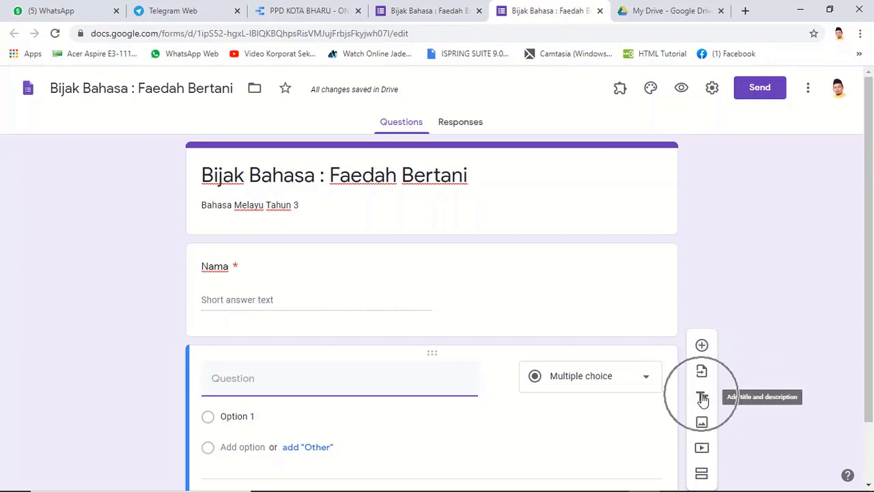
click(243, 370)
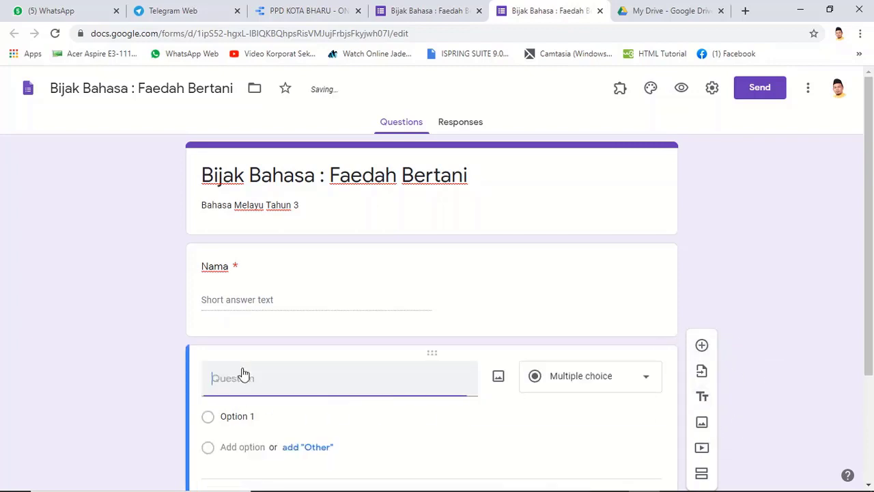
click(257, 407)
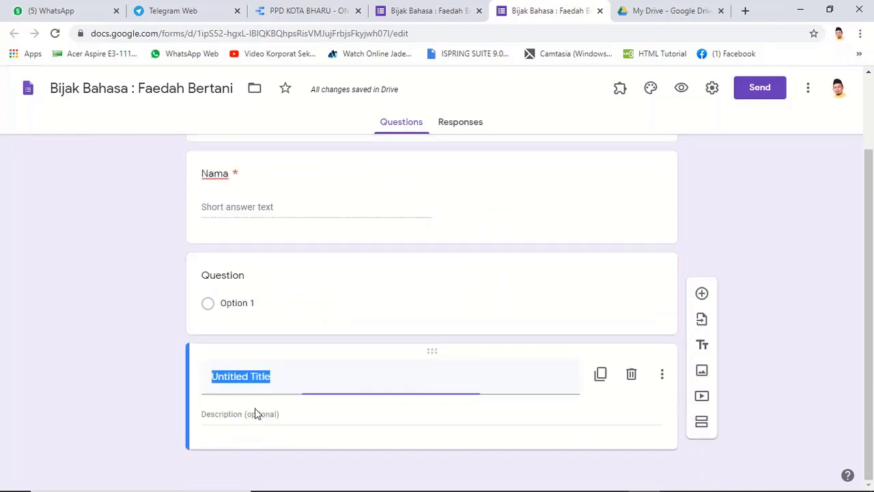
right_click(265, 377)
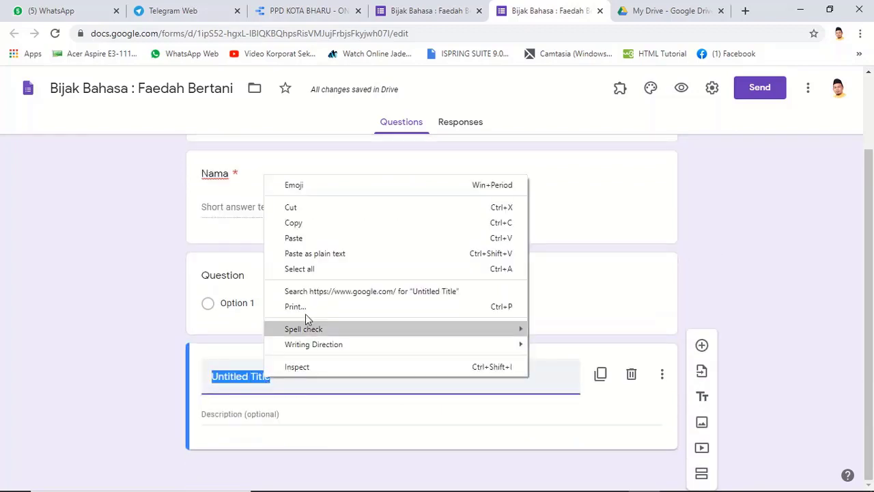
click(317, 242)
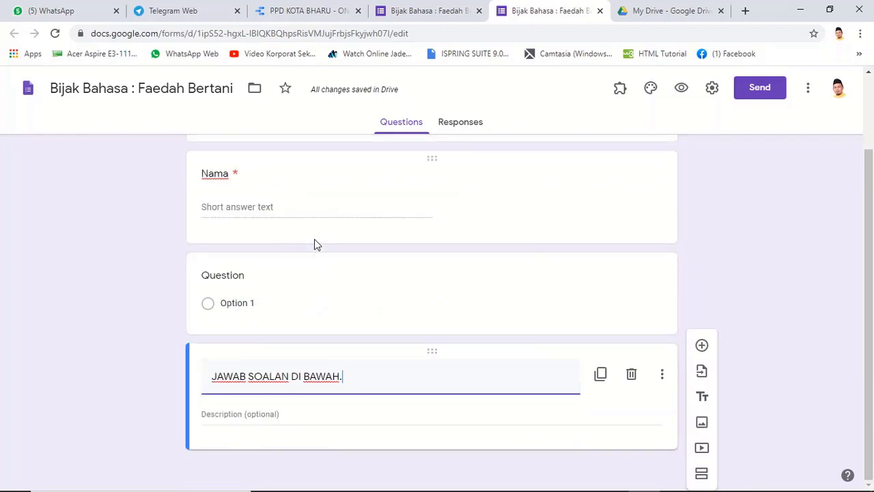
click(190, 376)
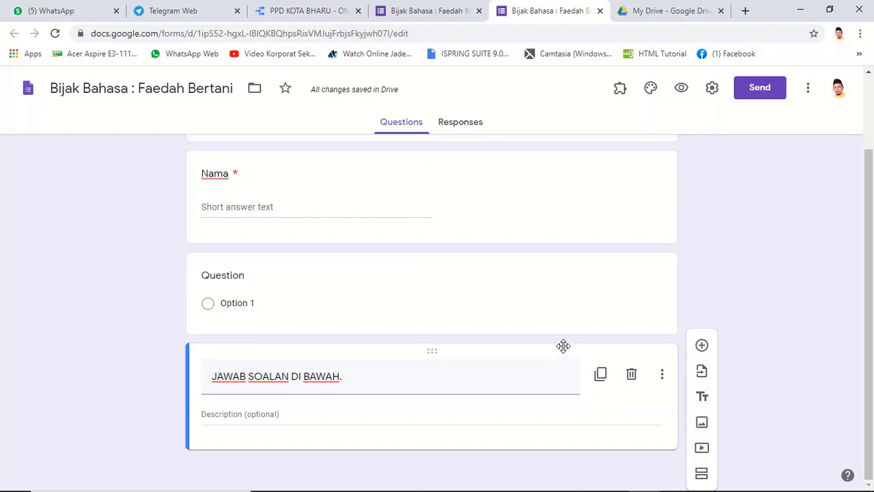
Step: Move the heading block above the question and hide its description
drag(566, 354, 546, 251)
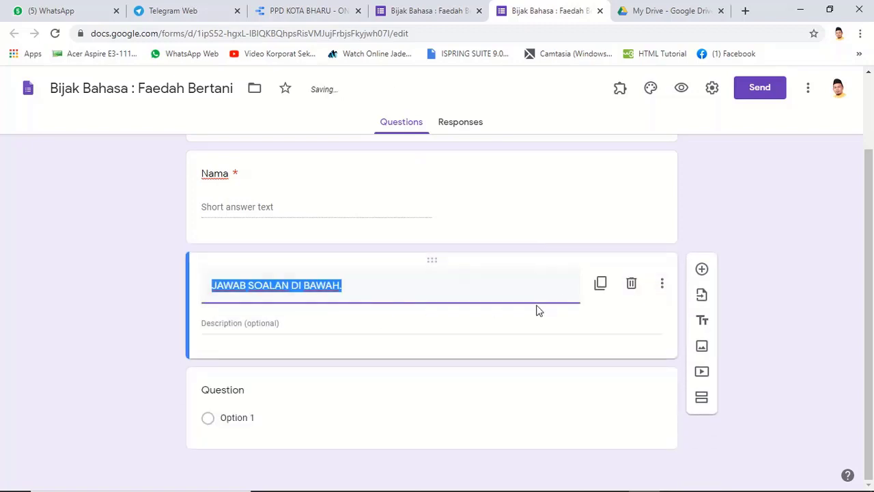
click(666, 284)
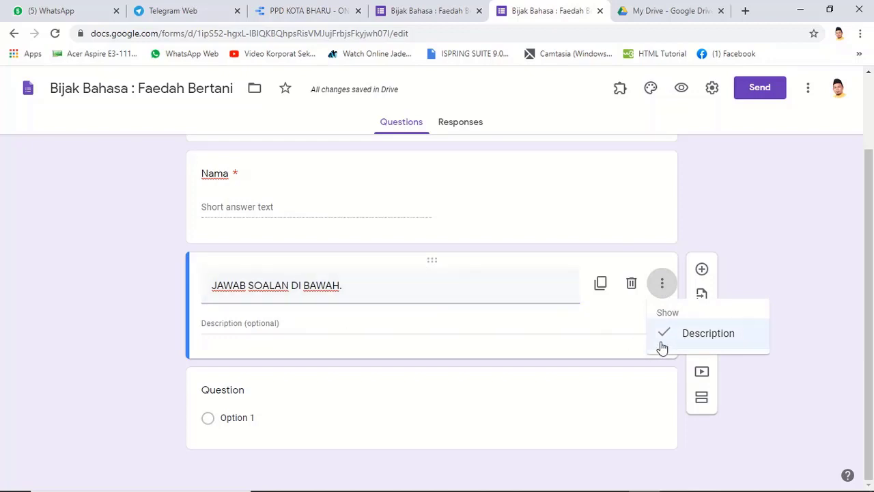
click(660, 345)
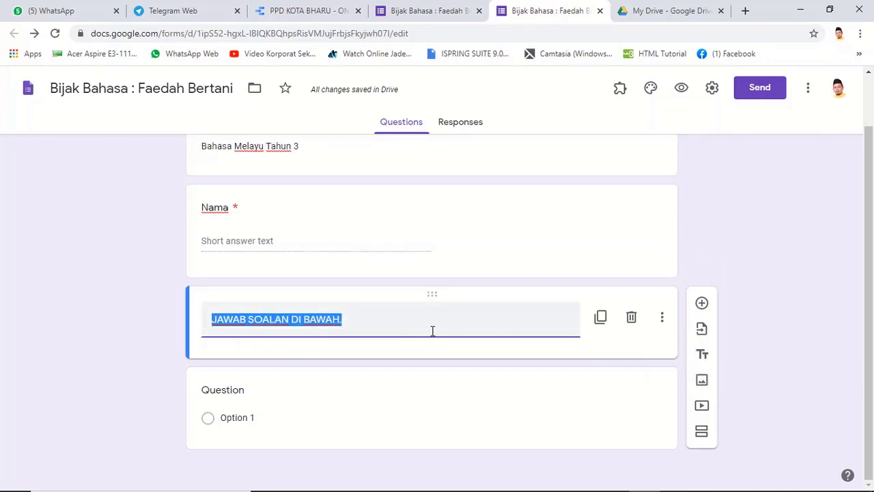
Step: Paste 'Ibu saya mengusahakan ____ nurseri .' from the live form as the question text
click(242, 395)
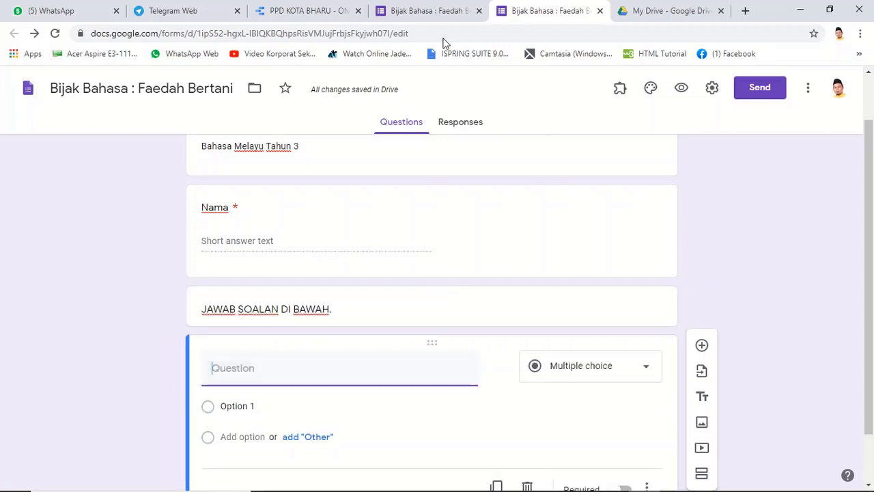
click(436, 16)
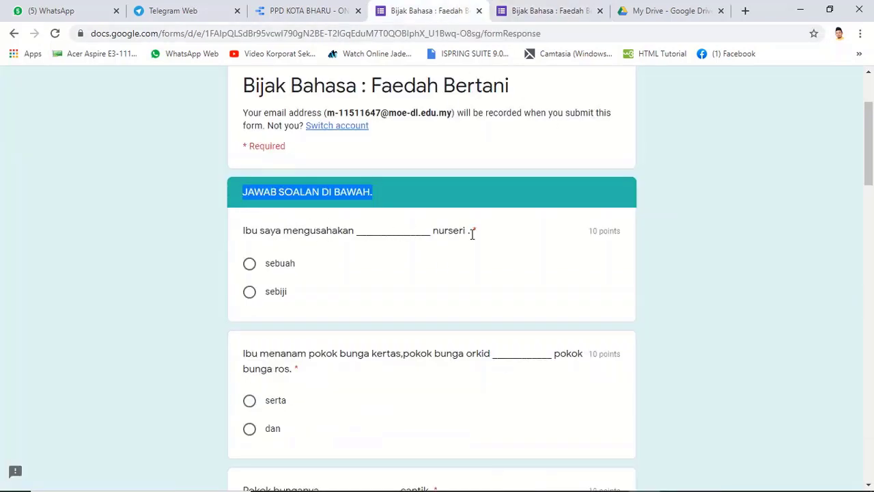
drag(471, 234, 244, 237)
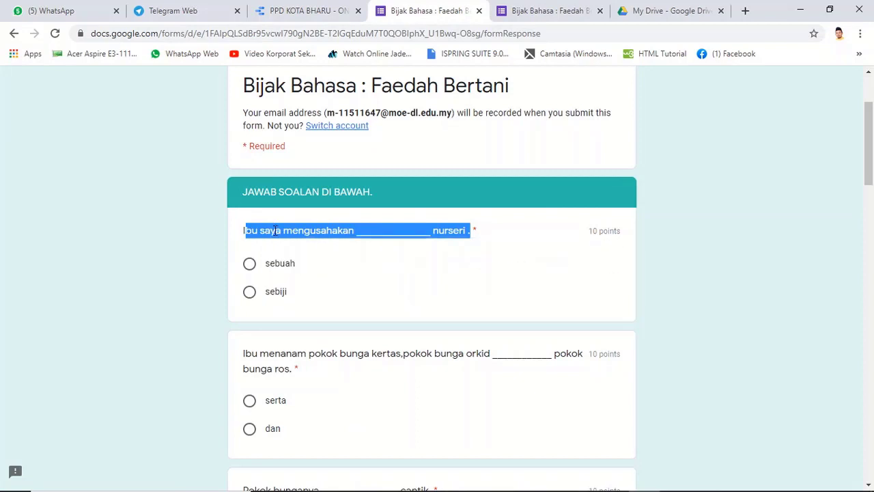
click(454, 234)
mouse_move(472, 233)
mouse_down()
mouse_move(218, 235)
mouse_move(244, 231)
mouse_up()
right_click(244, 232)
click(251, 236)
click(522, 5)
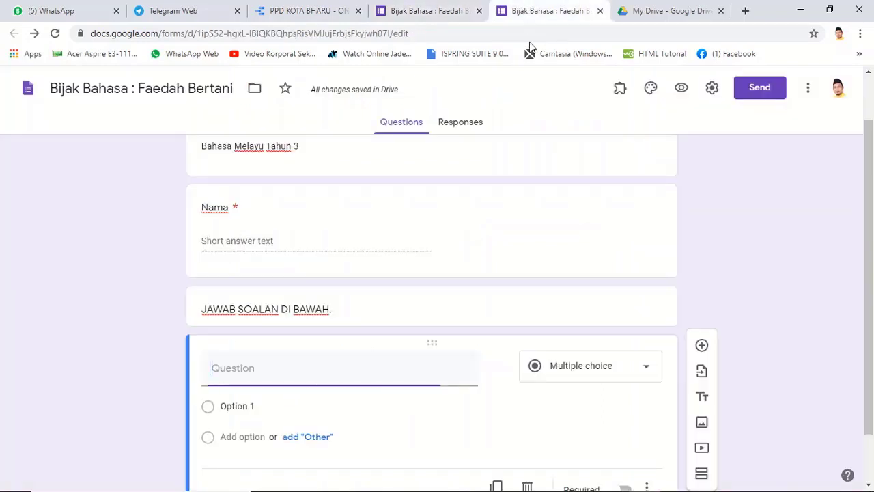
right_click(221, 372)
click(250, 273)
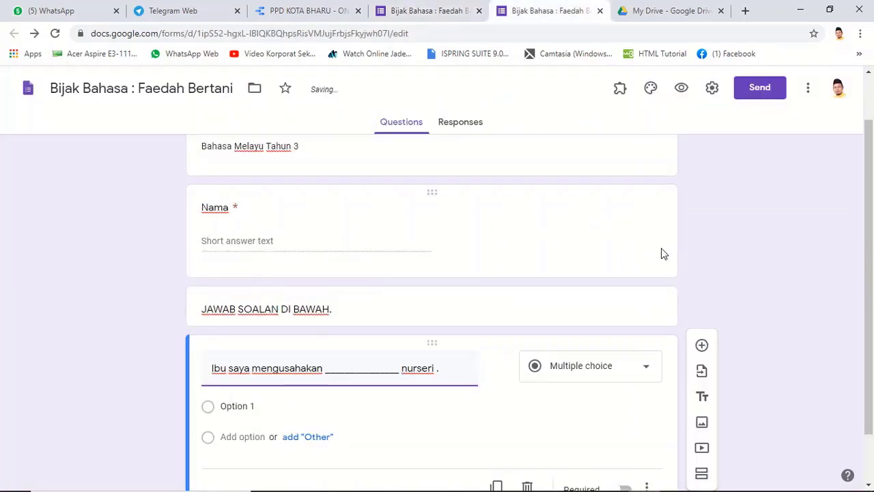
Step: Copy the answer options sebuah and sebiji from the live form into the question
scroll(561, 301, down, 2)
click(576, 317)
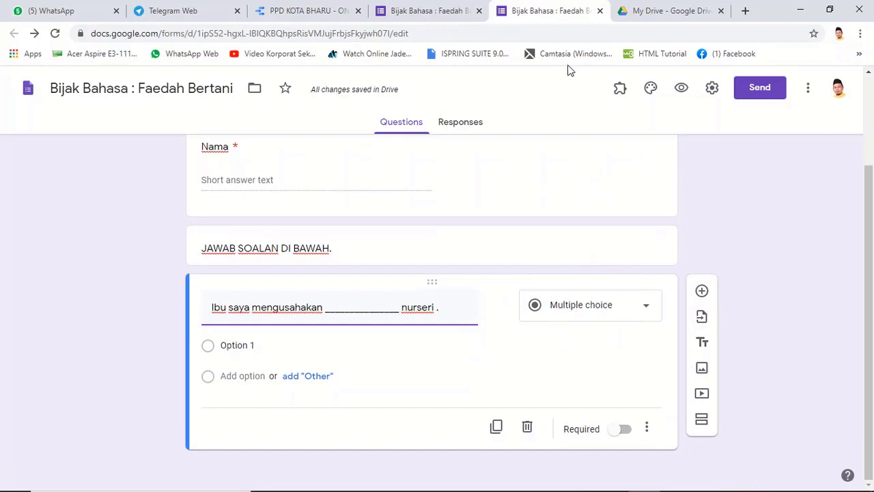
click(385, 6)
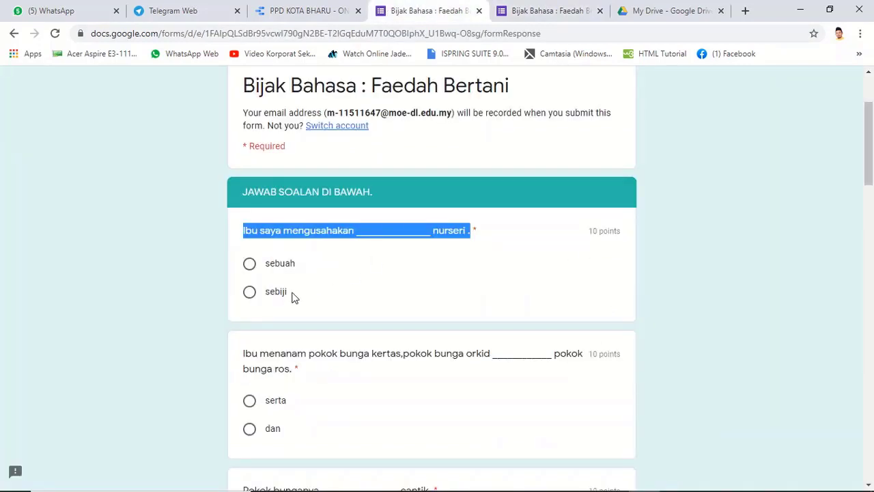
drag(294, 297, 265, 272)
right_click(275, 268)
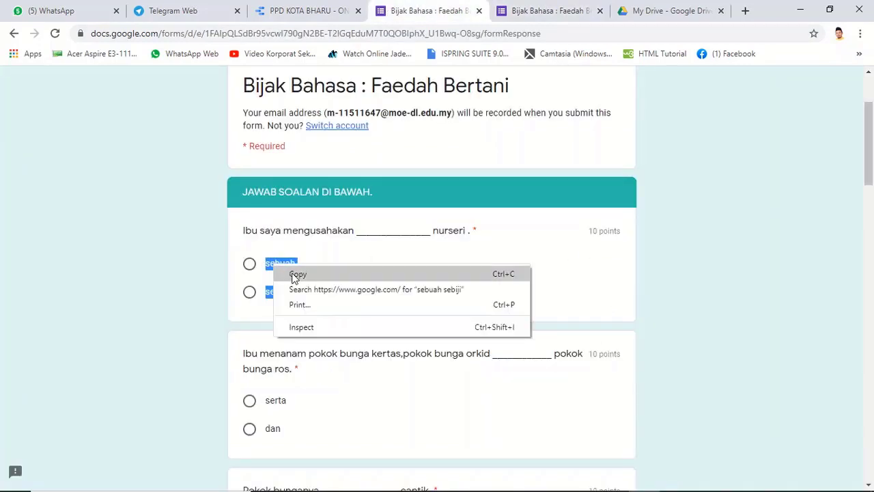
click(298, 276)
click(543, 10)
click(242, 345)
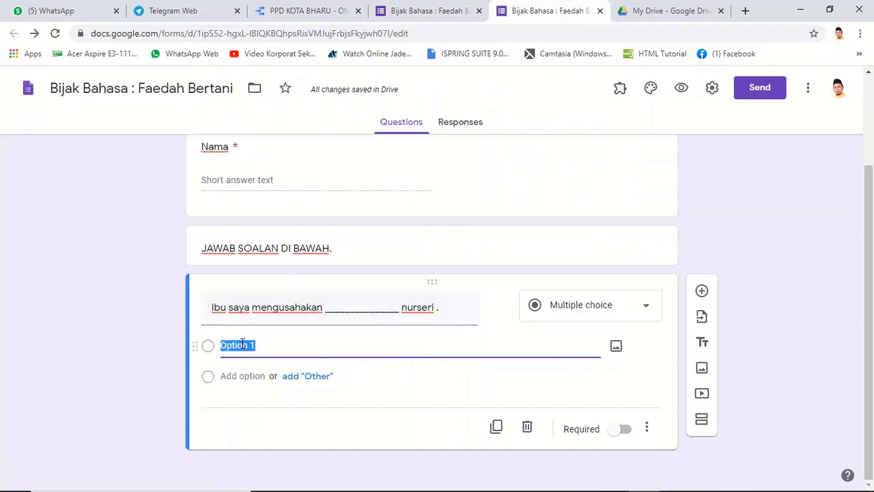
right_click(242, 341)
click(285, 206)
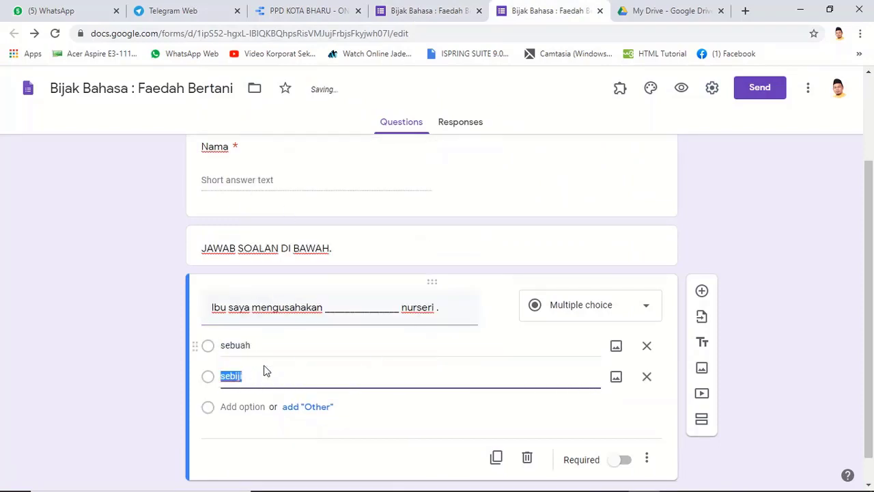
scroll(323, 203, up, 2)
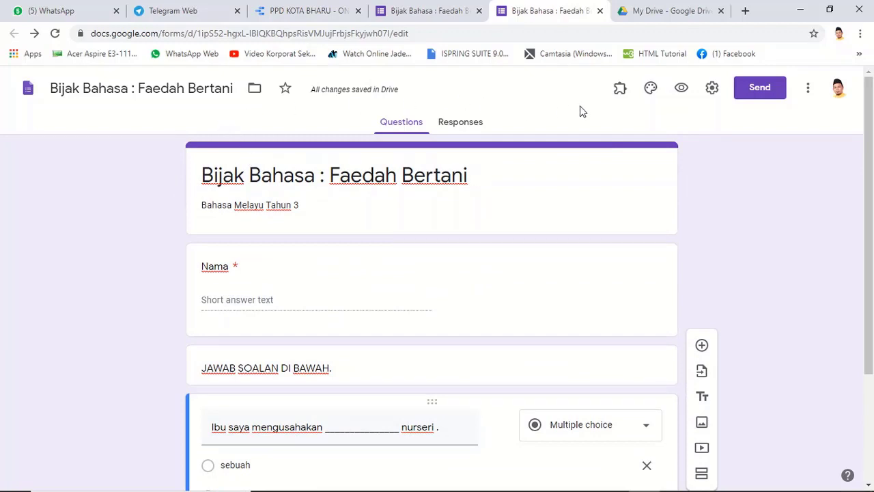
Step: Turn on 'Make this a quiz' in the form settings and save
click(710, 88)
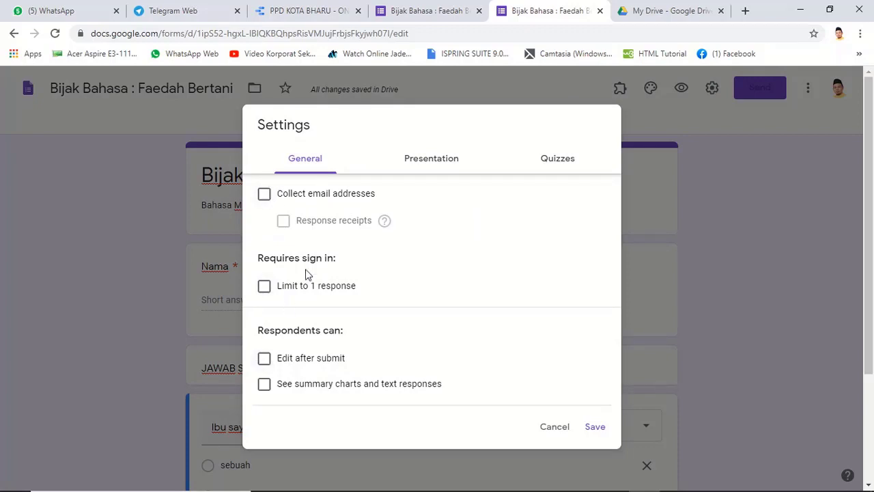
click(437, 164)
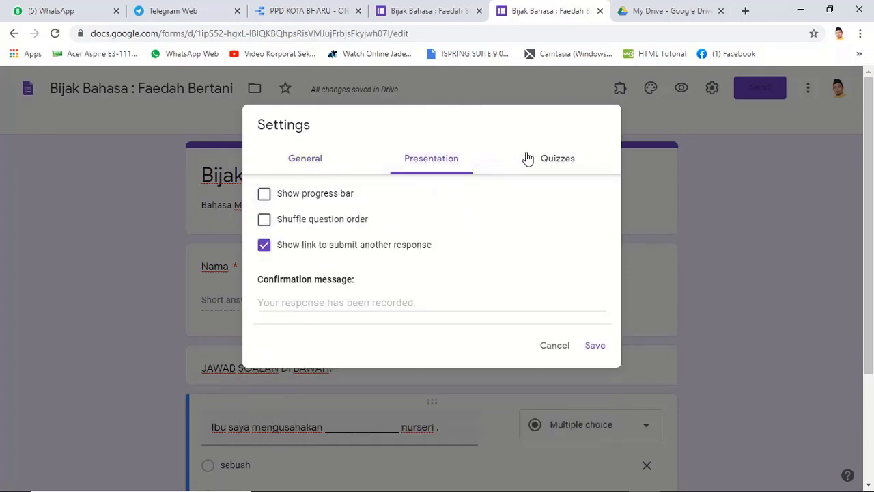
click(551, 164)
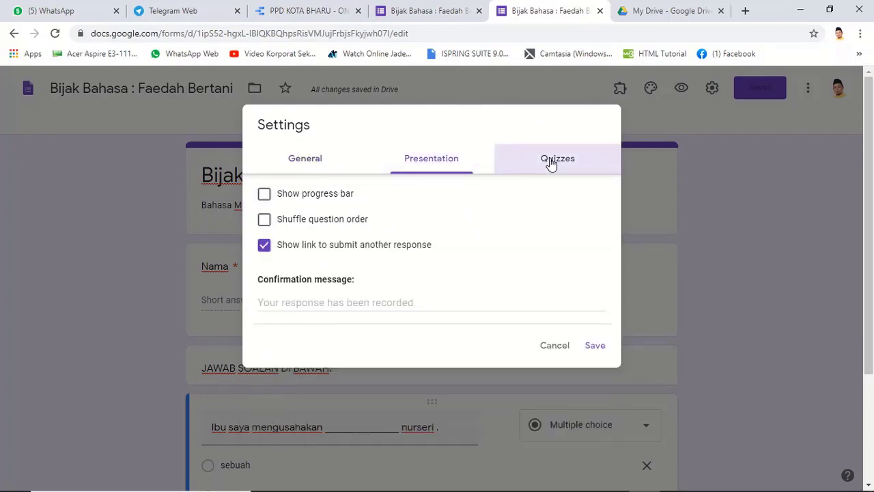
click(282, 194)
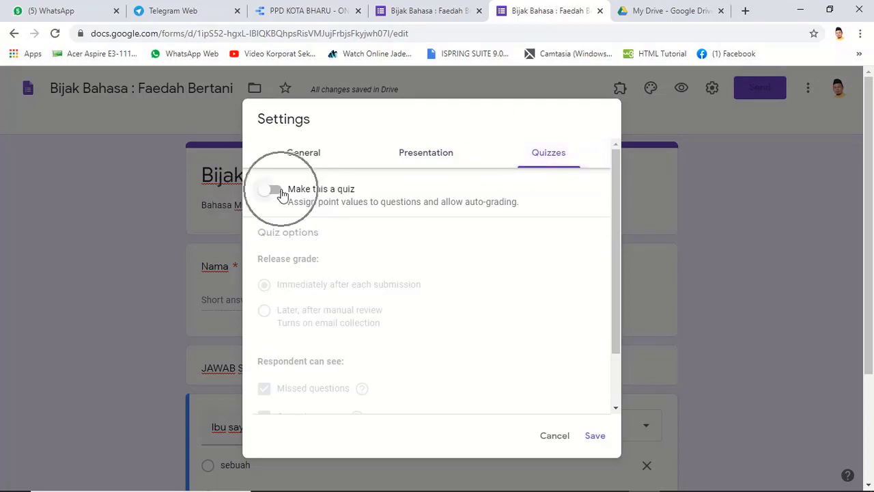
click(274, 190)
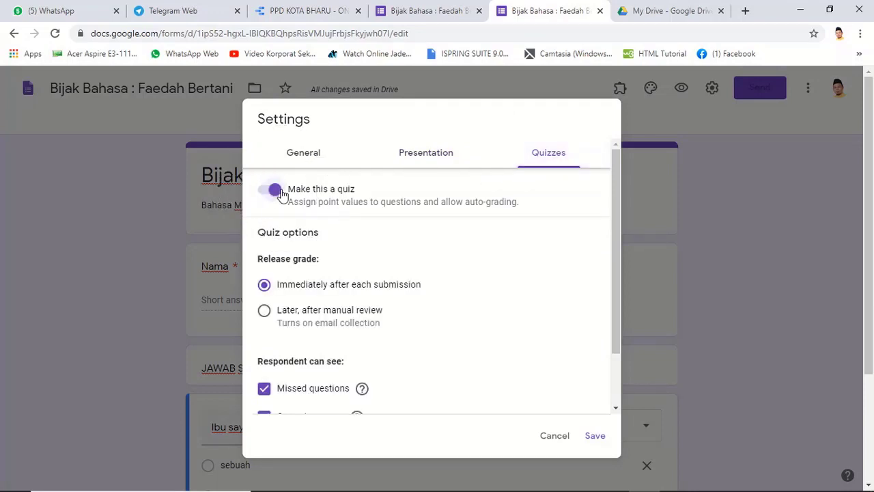
scroll(441, 262, down, 2)
click(589, 445)
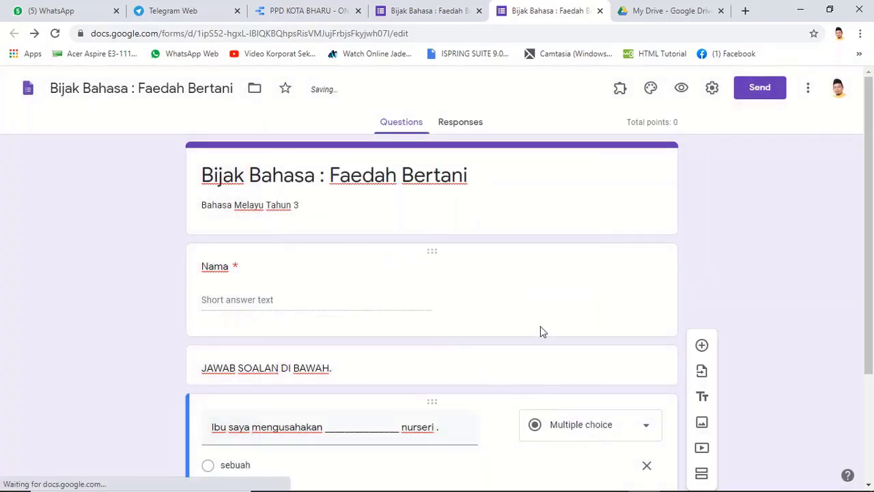
scroll(540, 332, down, 2)
Step: Key sebuah as the correct answer for 1 point, make the question required, and duplicate it
click(257, 430)
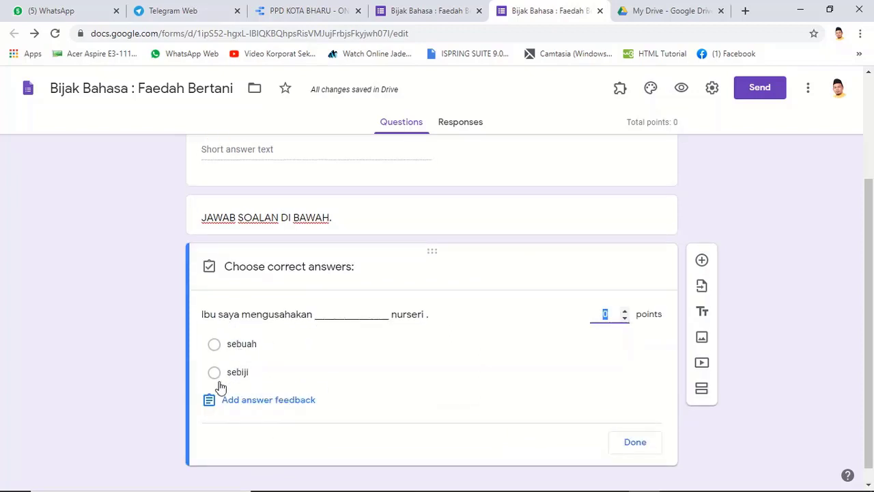
click(217, 348)
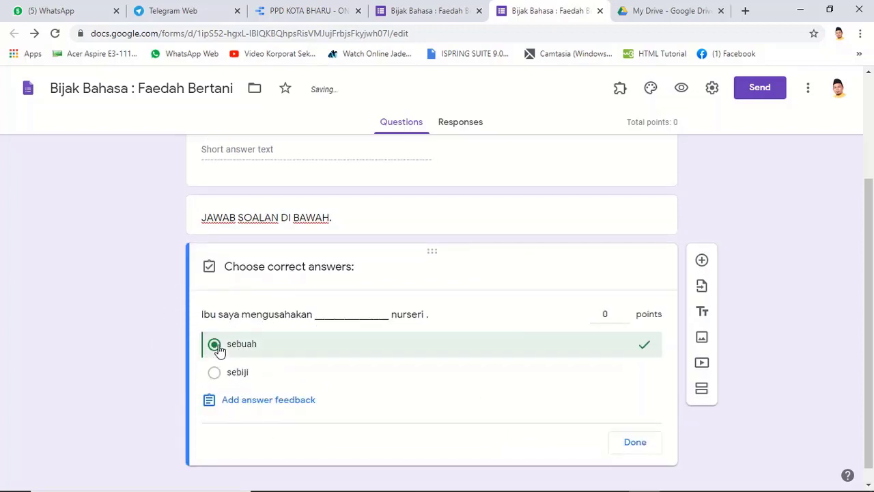
click(625, 310)
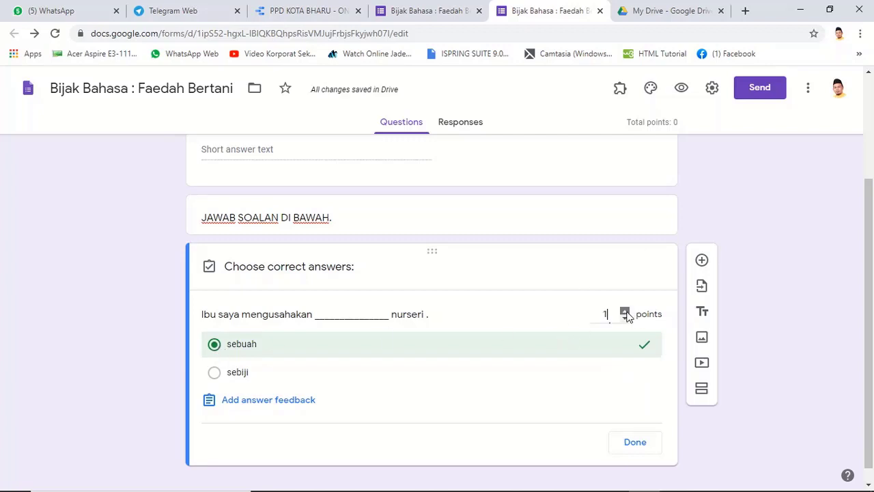
click(639, 445)
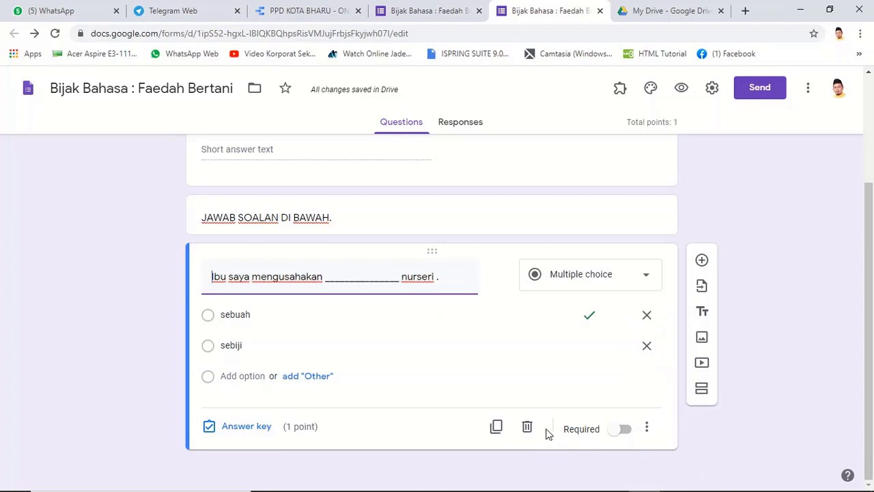
click(627, 430)
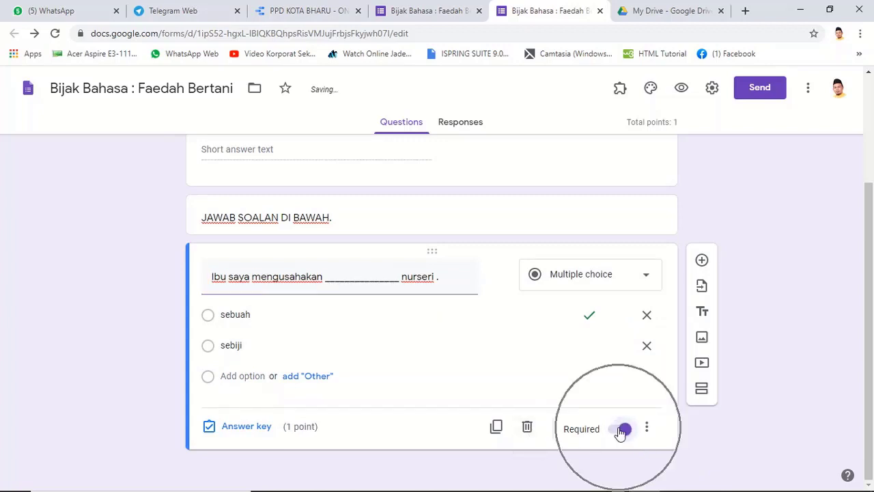
click(498, 428)
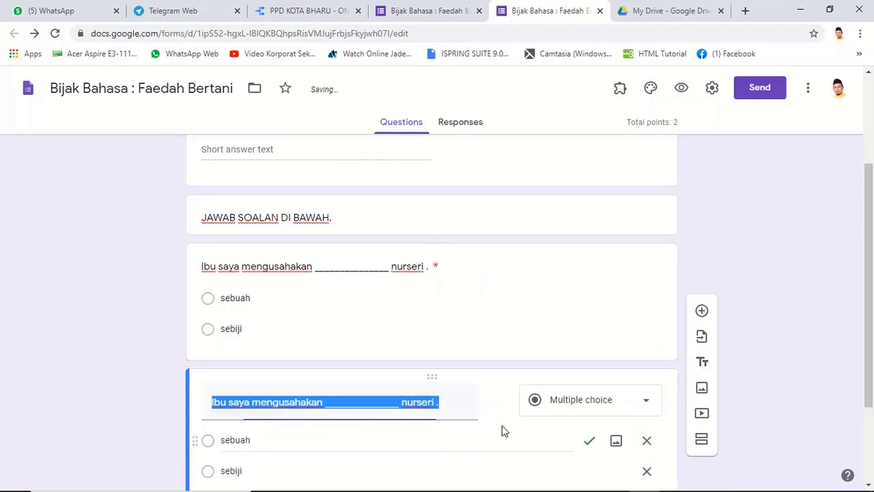
Step: Replace the duplicate's title with the bunga ros question copied from the live form
click(419, 12)
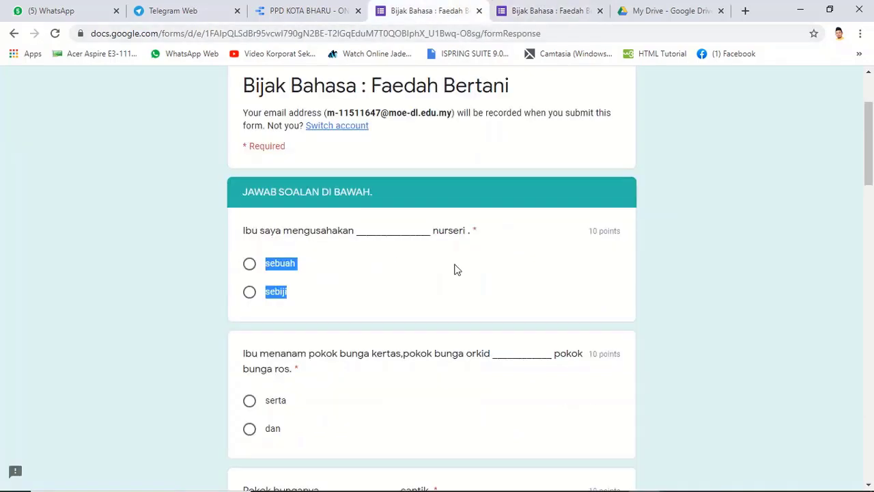
scroll(456, 283, down, 2)
drag(296, 242, 245, 225)
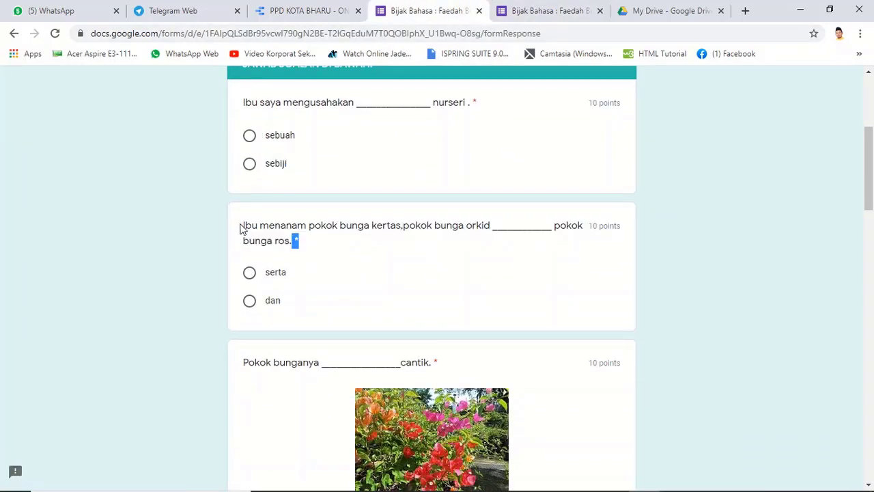
drag(293, 240, 247, 225)
right_click(254, 224)
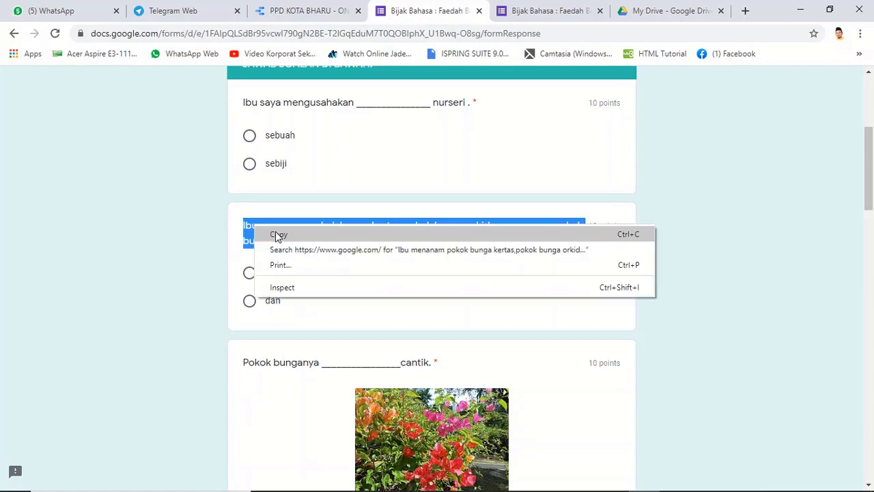
click(276, 234)
click(540, 11)
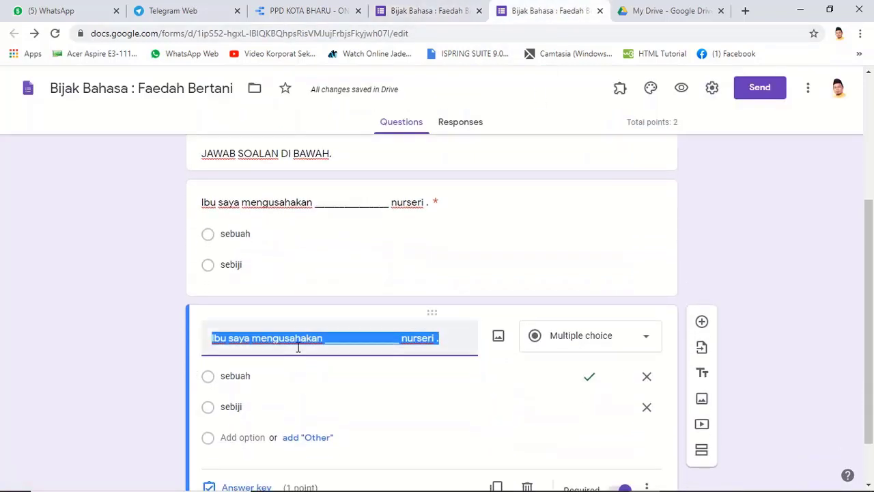
right_click(298, 342)
click(341, 220)
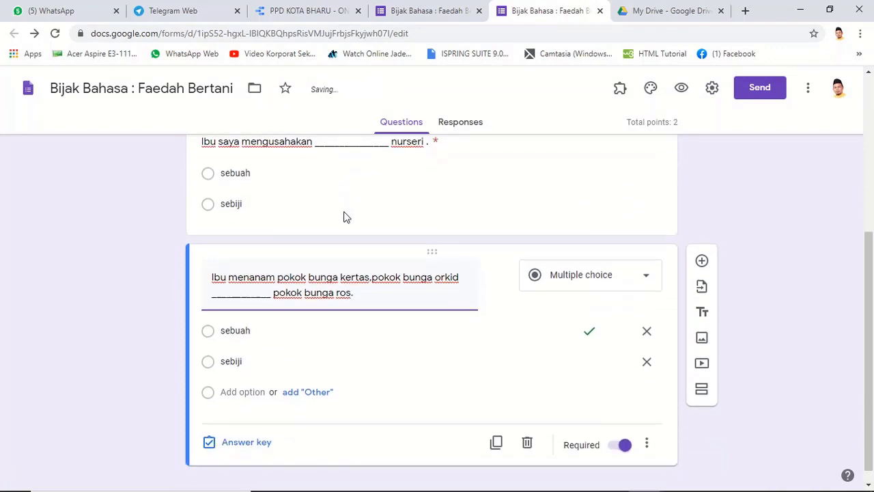
Step: Replace the options with serta and dan, removing the leftover sebiji
click(434, 10)
drag(286, 307, 272, 283)
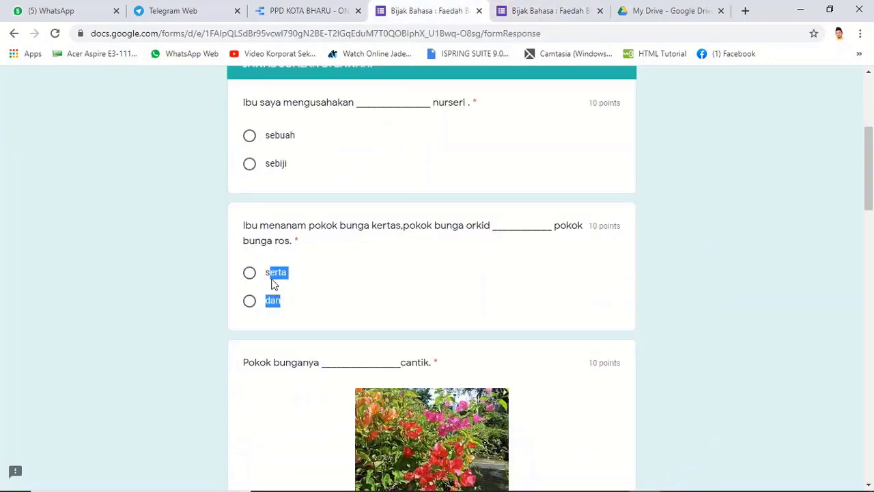
right_click(270, 275)
click(280, 283)
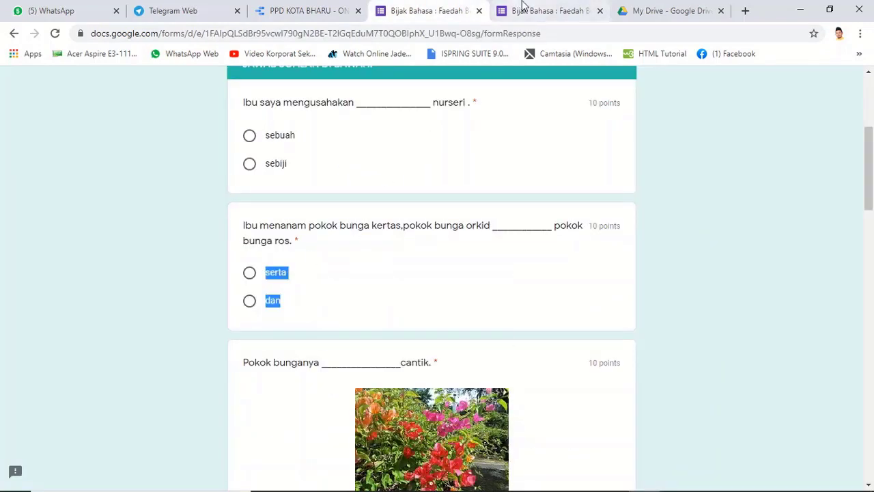
click(543, 11)
double_click(251, 312)
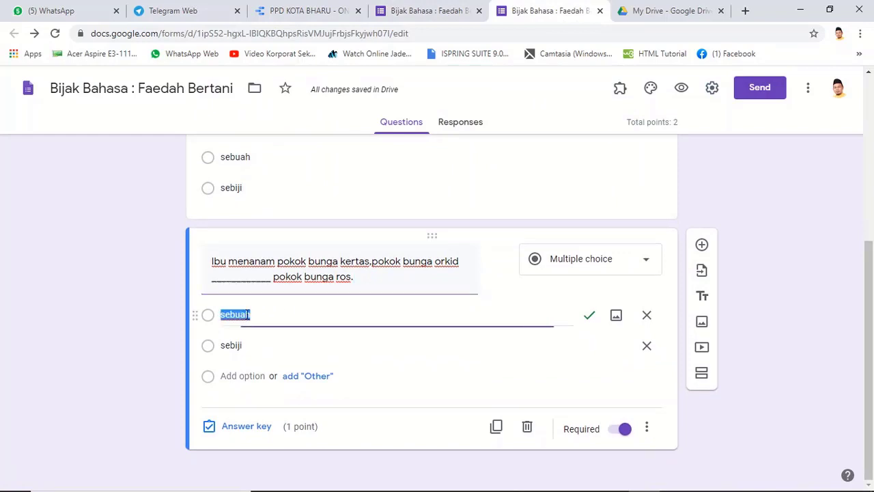
right_click(247, 315)
click(279, 430)
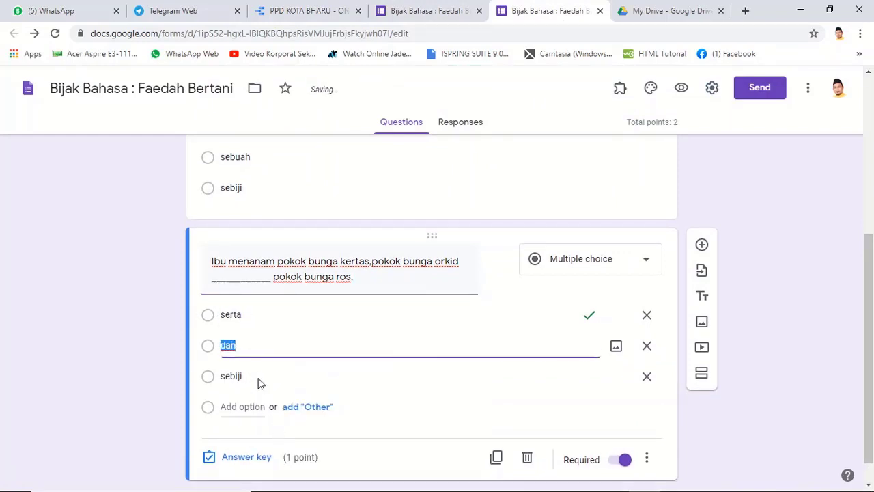
click(647, 378)
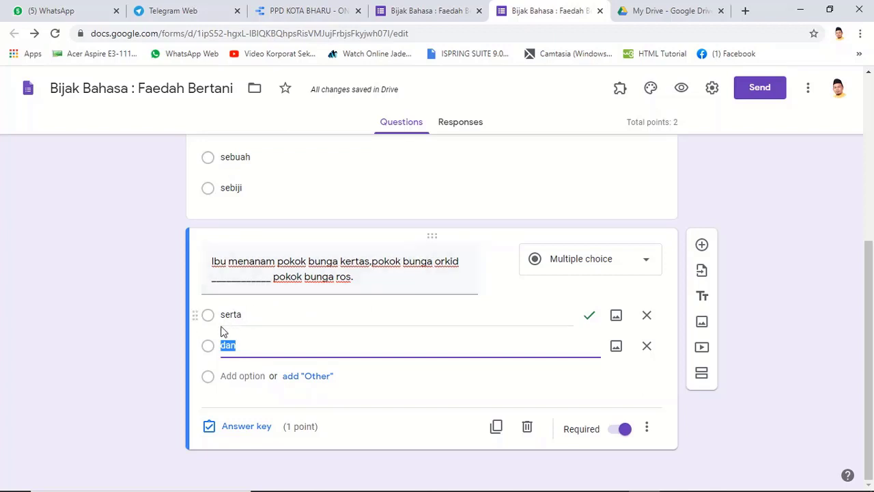
Step: Key dan as the only correct answer and duplicate the question
click(232, 429)
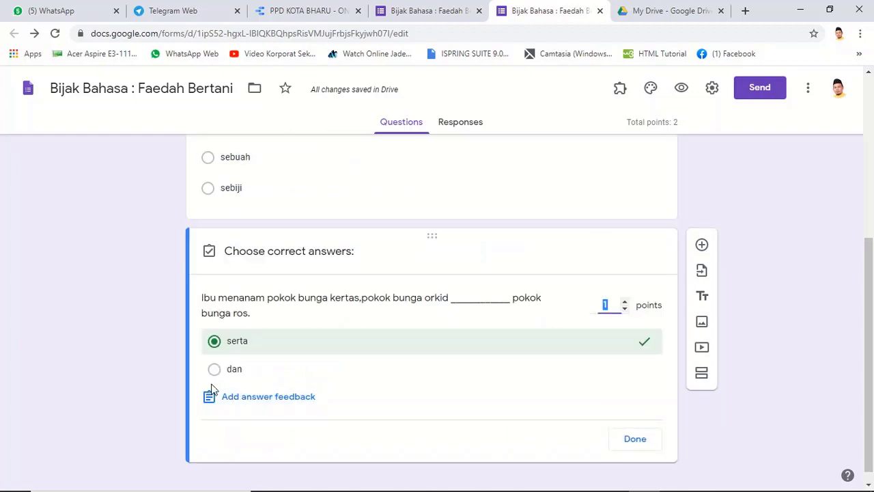
click(215, 369)
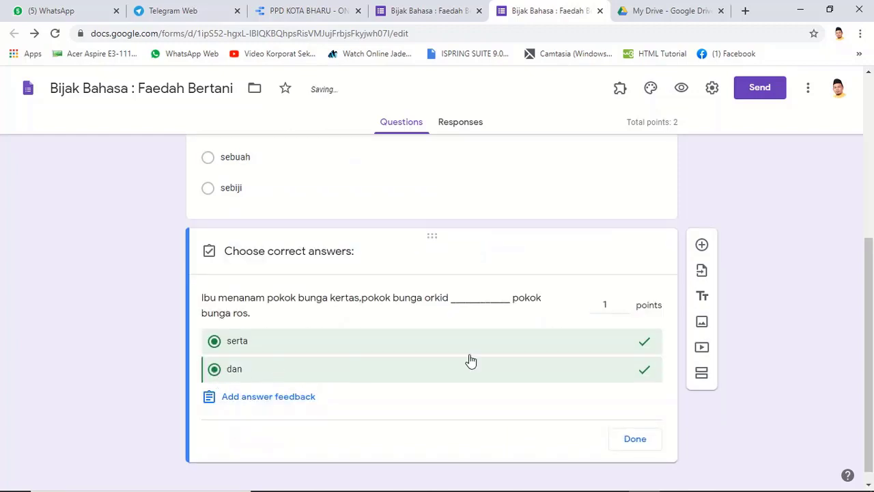
click(214, 341)
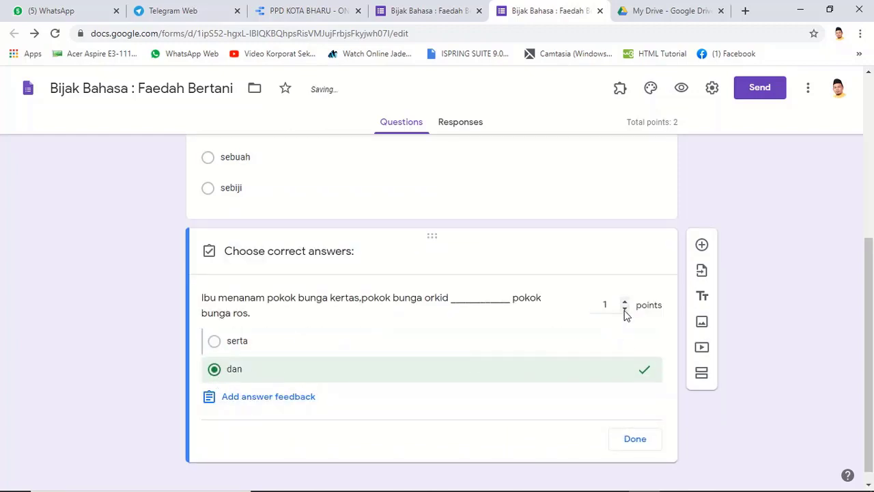
click(635, 440)
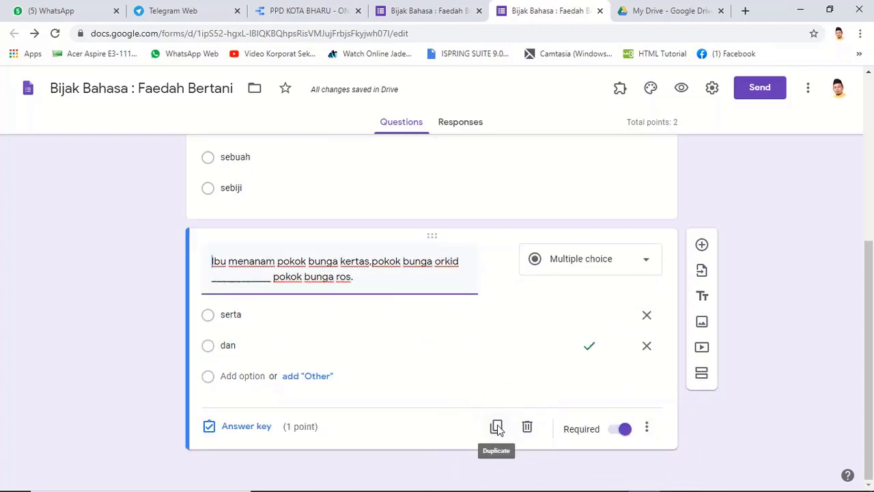
click(497, 427)
Step: Retitle the newest duplicate 'Pokok bunganya ______cantik', copied from the live form
click(430, 11)
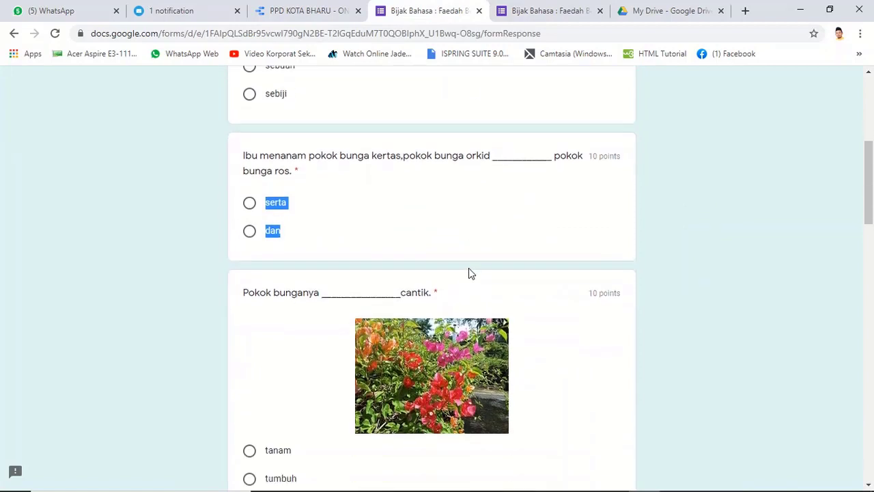
scroll(468, 273, down, 1)
drag(430, 239, 307, 227)
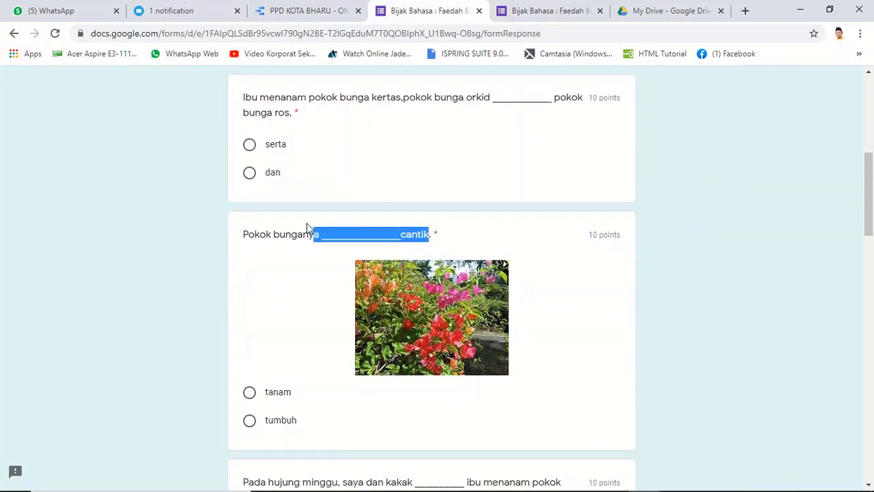
drag(247, 223, 243, 225)
right_click(258, 234)
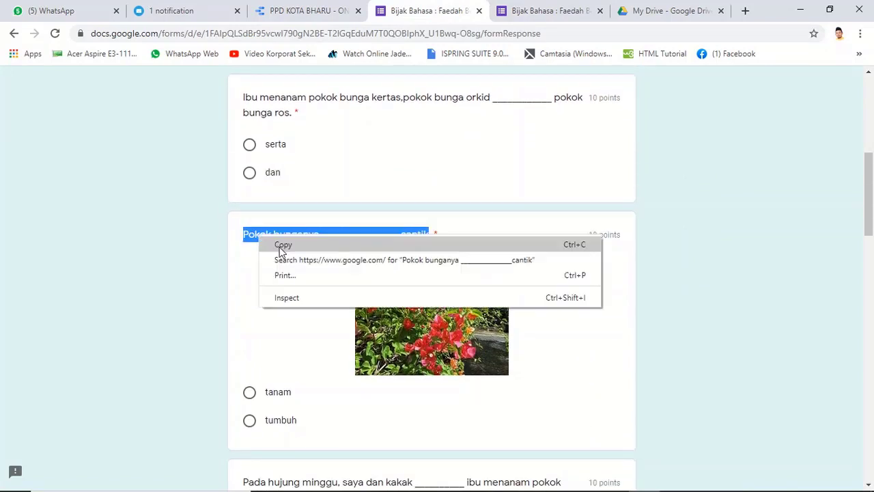
click(279, 248)
click(552, 12)
scroll(378, 236, down, 1)
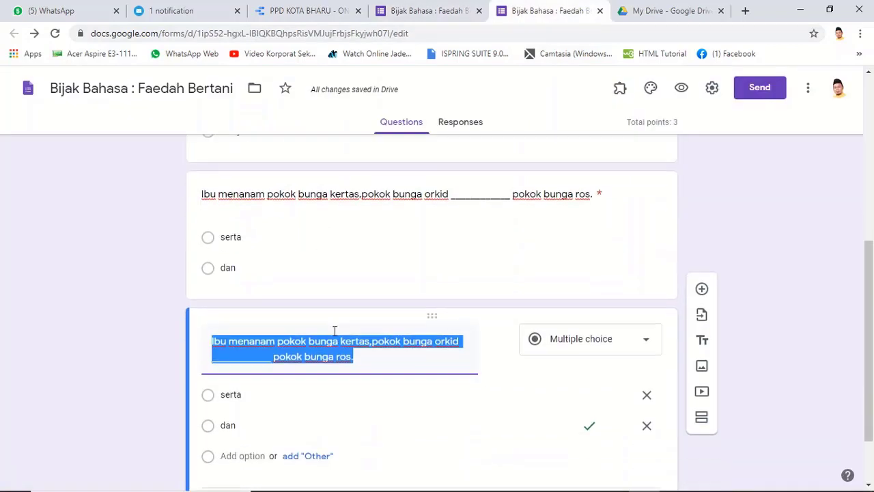
scroll(333, 332, down, 1)
right_click(310, 275)
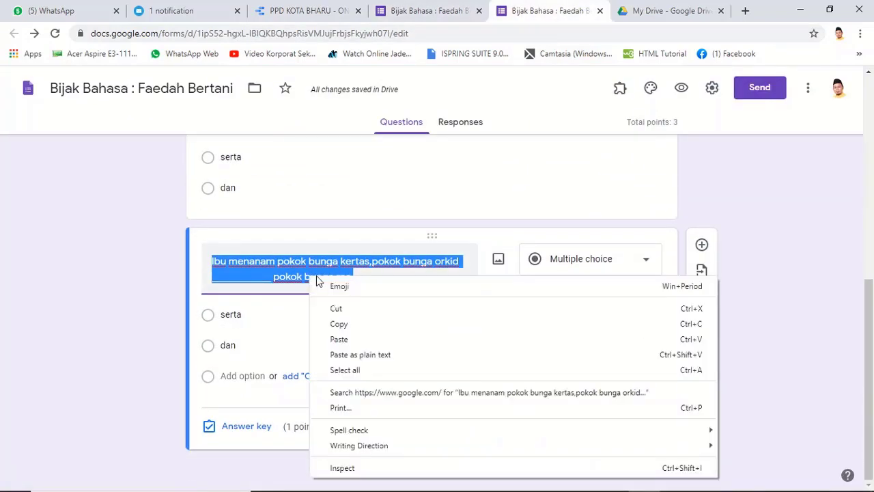
click(345, 336)
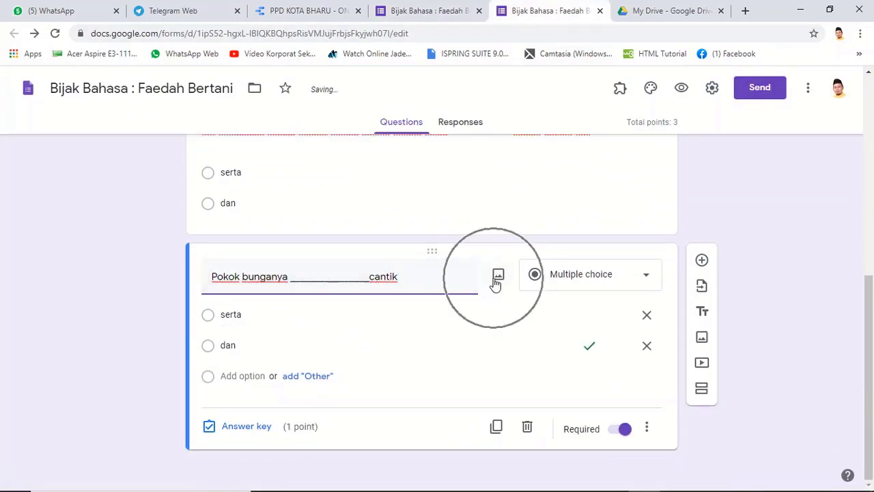
Step: Copy the flower image's web address from the live form's Pokok bunganya question
click(445, 11)
scroll(478, 239, down, 1)
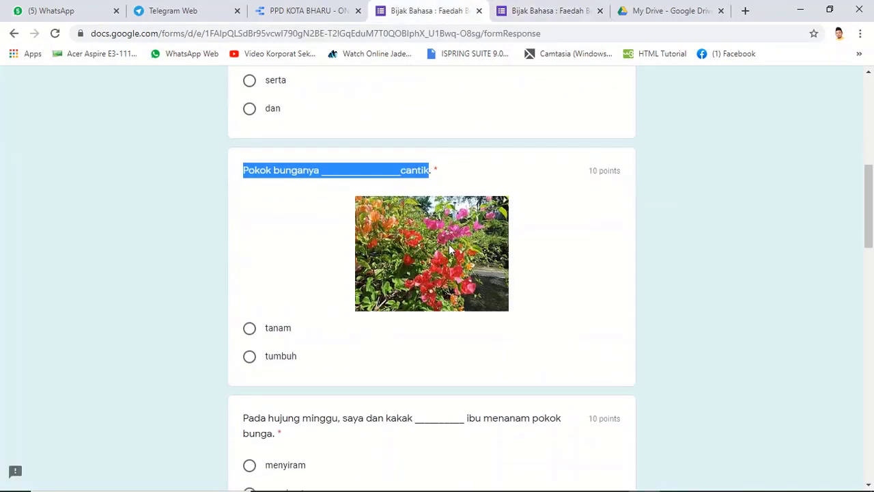
click(642, 250)
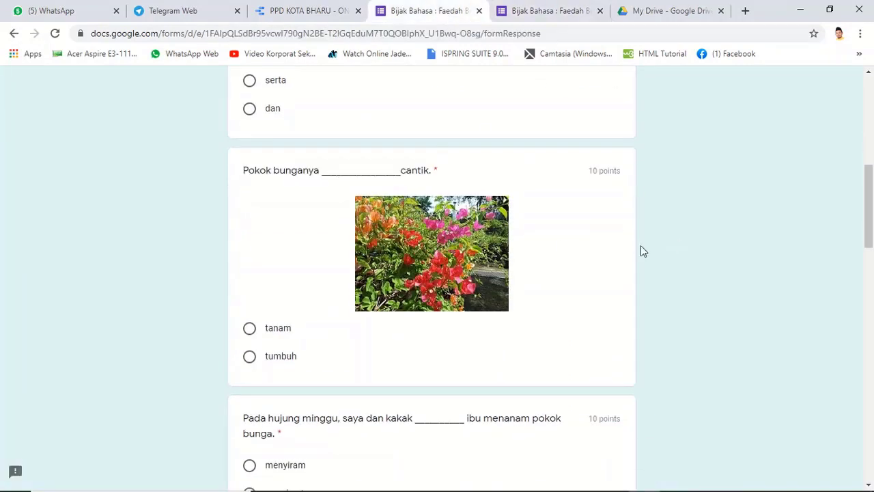
right_click(447, 258)
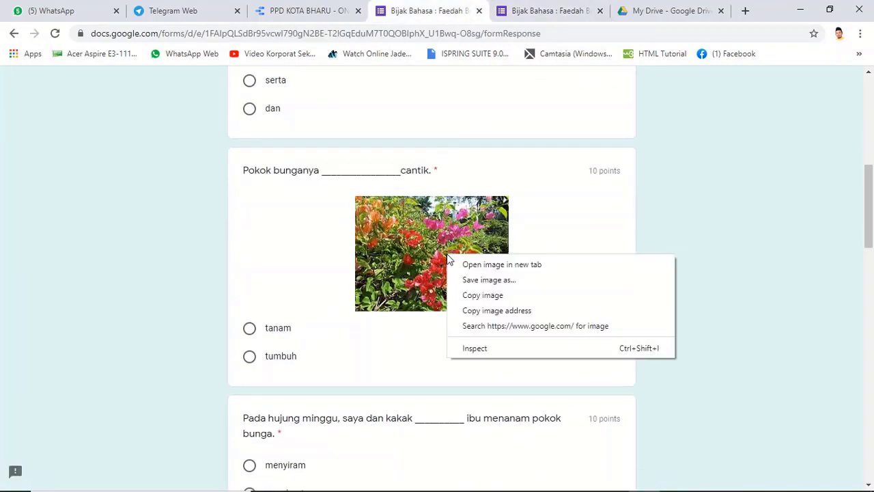
click(474, 312)
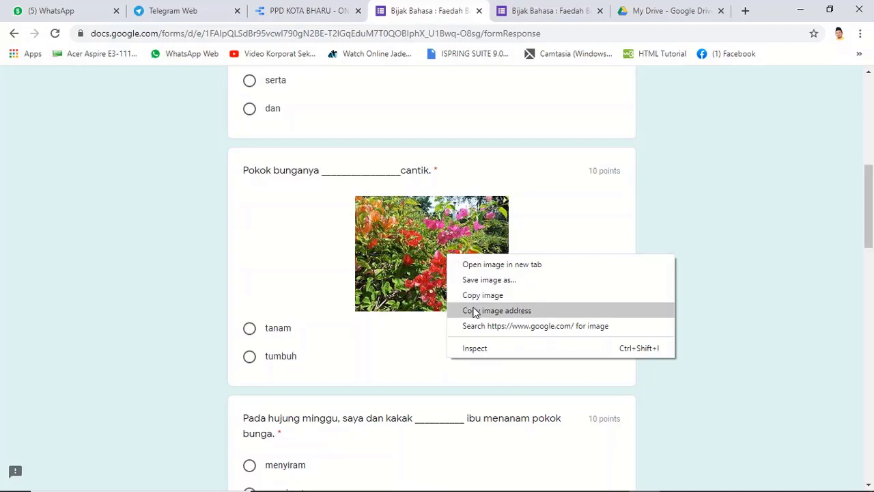
click(555, 21)
Step: Insert the copied flower photo into the 'Pokok bunganya' question using its web address
click(501, 276)
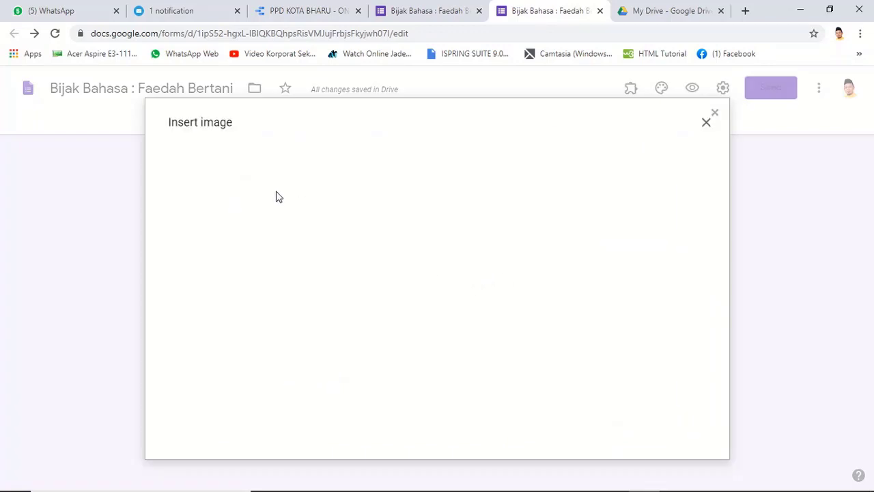
click(307, 175)
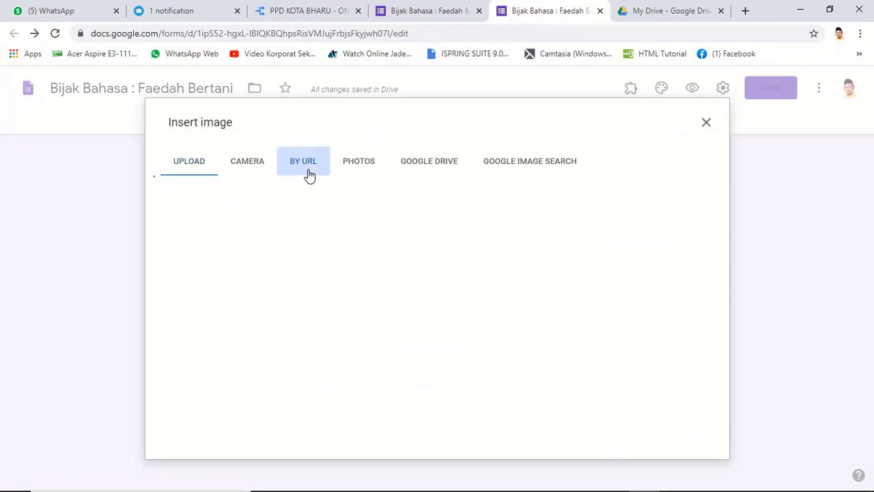
right_click(335, 231)
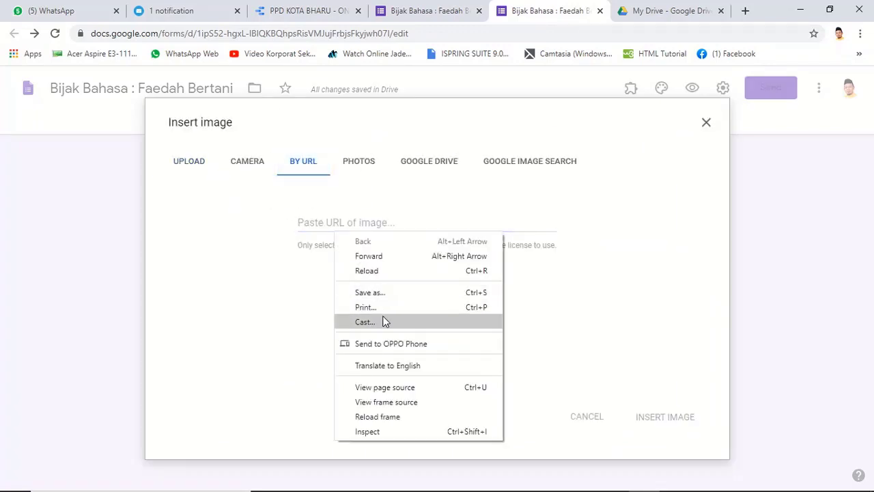
click(333, 213)
click(333, 214)
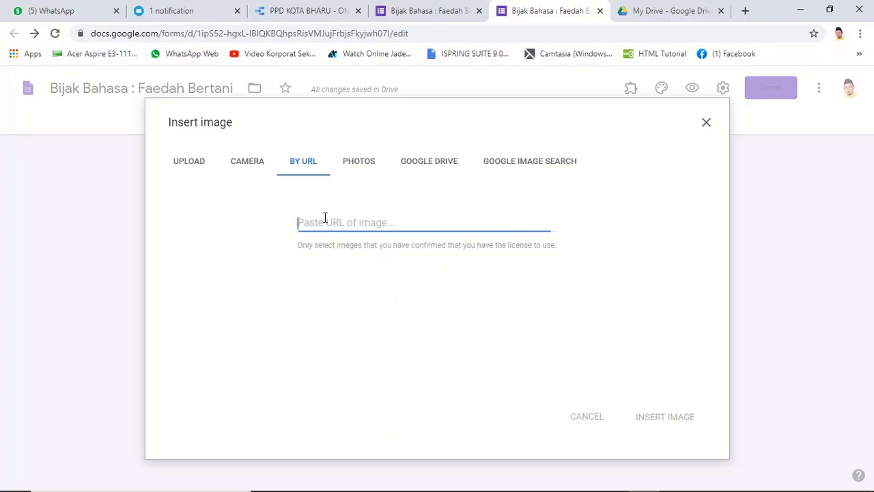
right_click(332, 223)
click(362, 319)
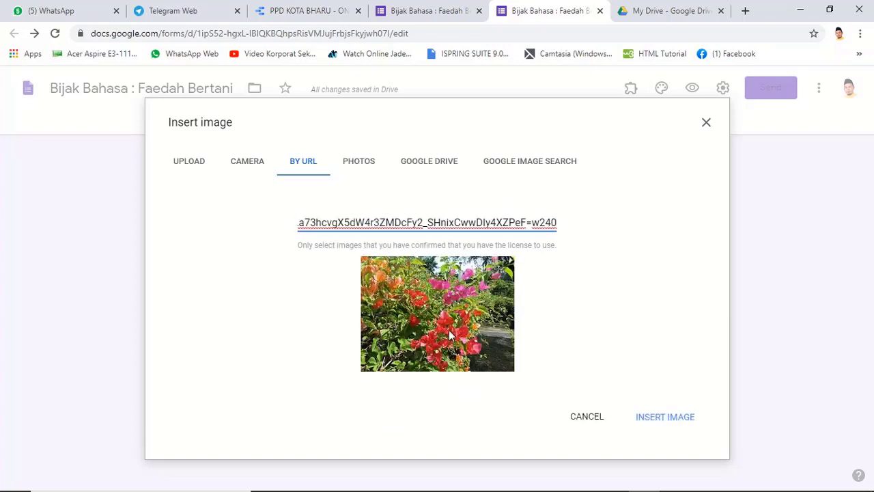
click(673, 422)
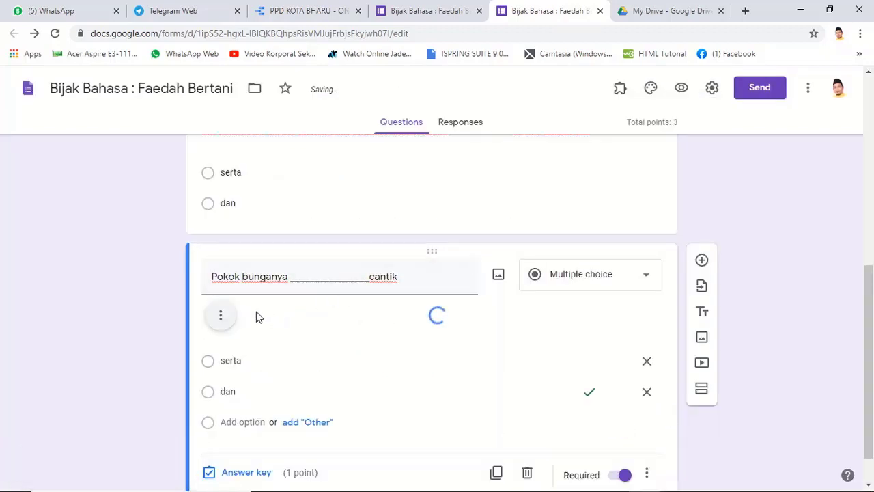
click(222, 318)
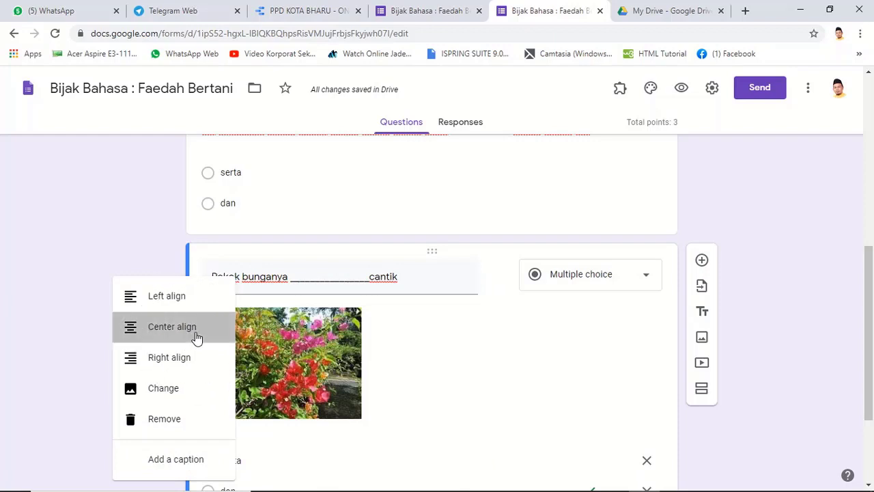
Step: Centre the flower image and preview the live quiz in a new tab
click(196, 334)
scroll(772, 280, down, 2)
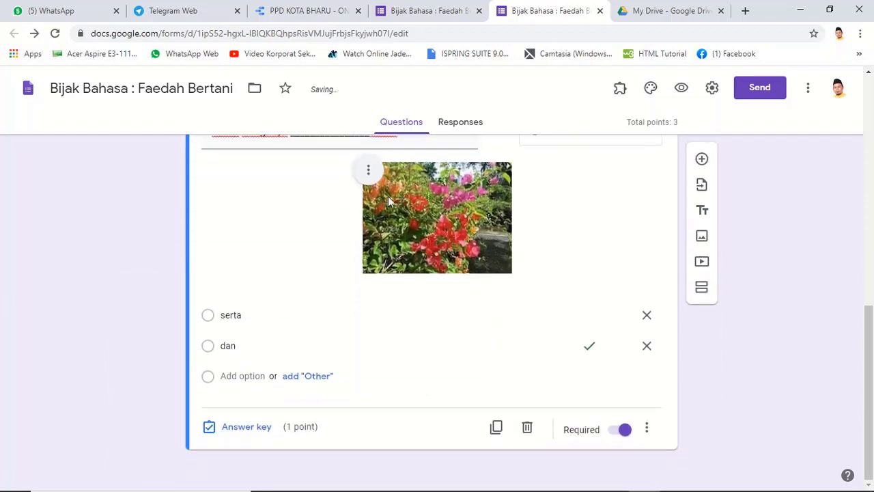
click(368, 170)
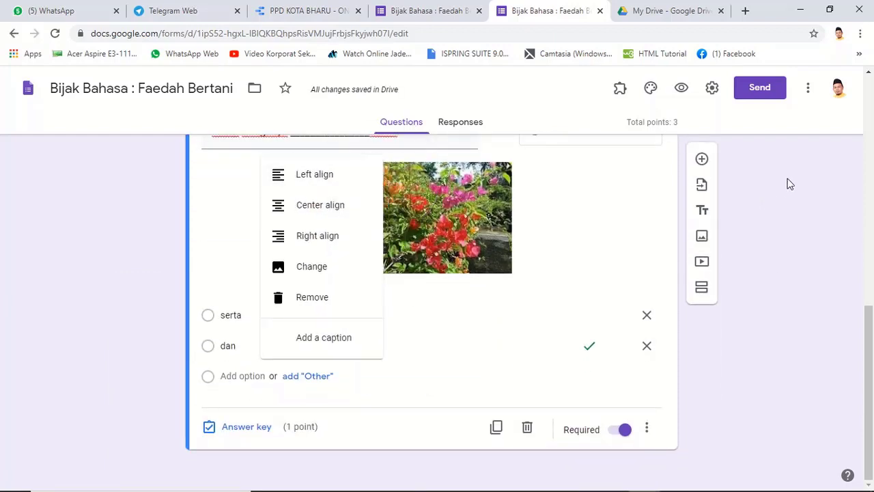
click(679, 95)
click(680, 91)
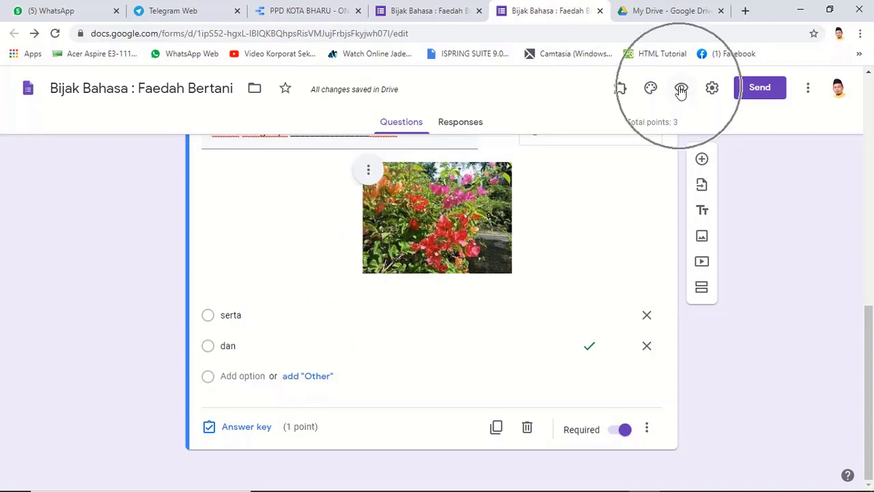
scroll(485, 191, down, 5)
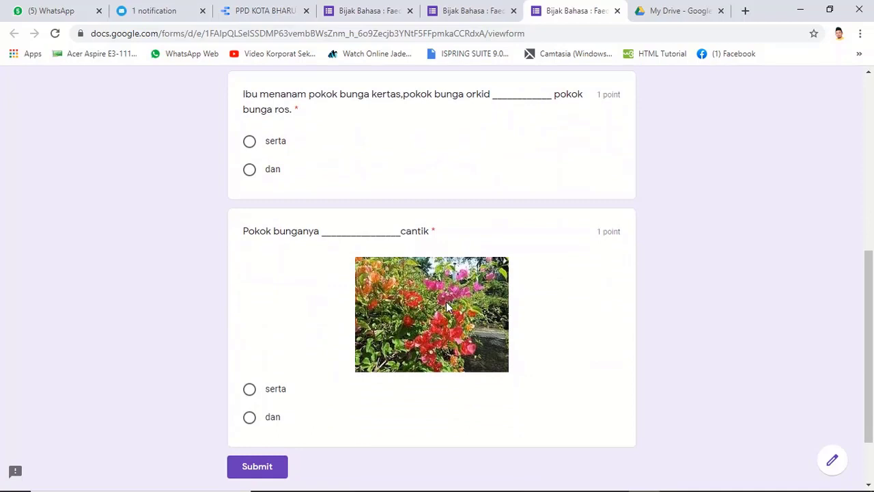
click(487, 10)
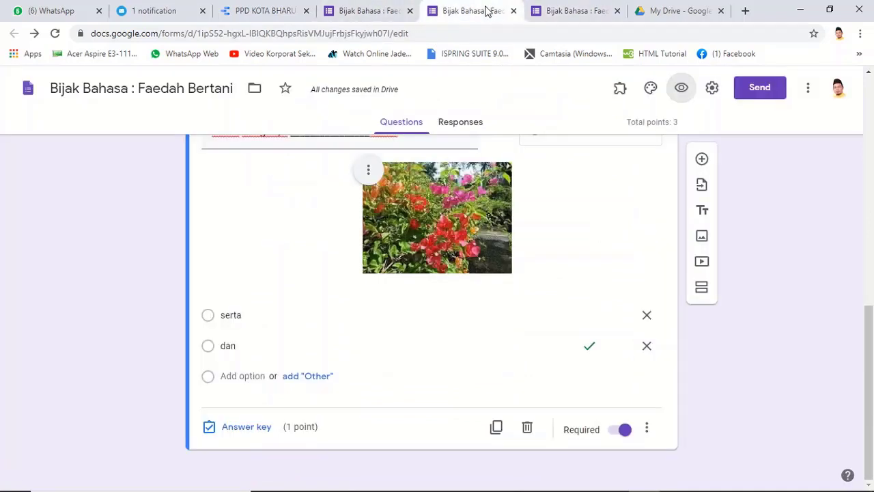
Step: Left-align the flower image, then close the preview and return to the original quiz
click(368, 170)
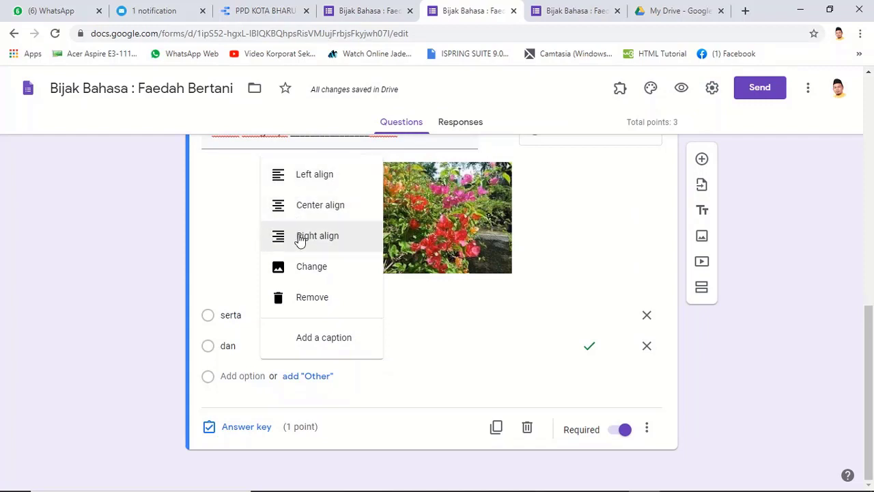
click(307, 178)
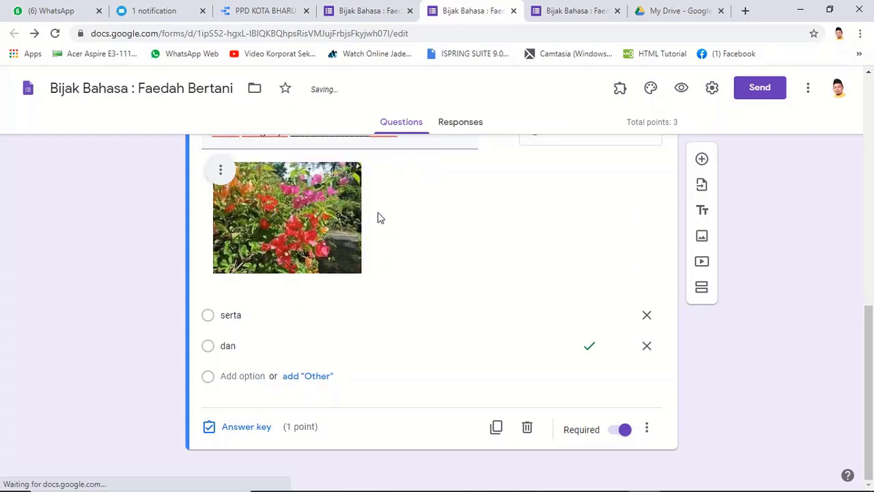
click(617, 11)
click(335, 8)
Step: Replace the serta and dan options with tanam and tumbuh copied from the original quiz
scroll(436, 231, down, 2)
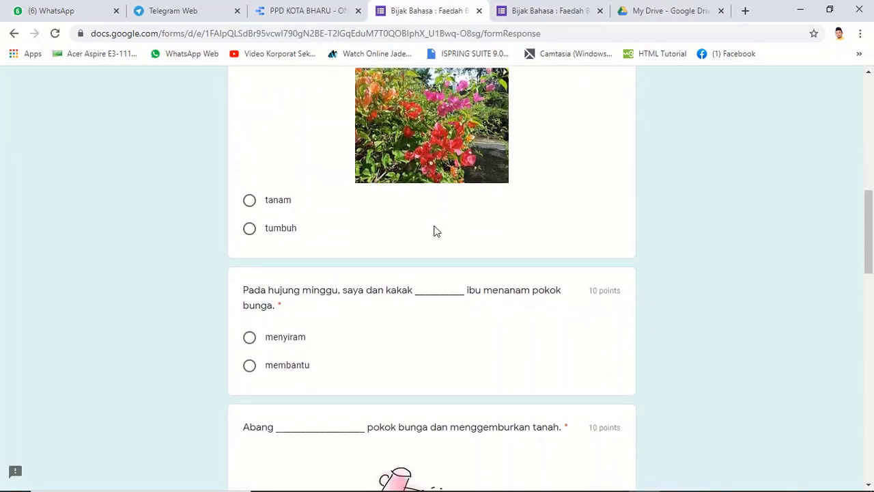
right_click(268, 206)
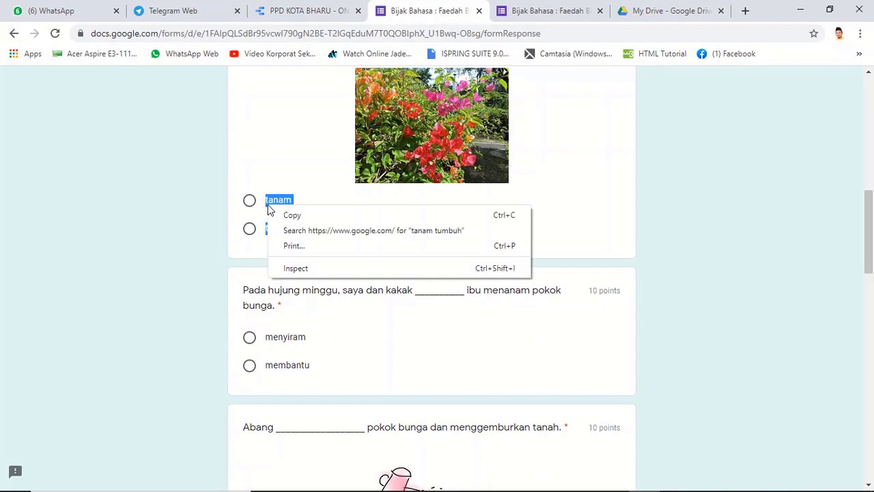
click(287, 214)
click(520, 15)
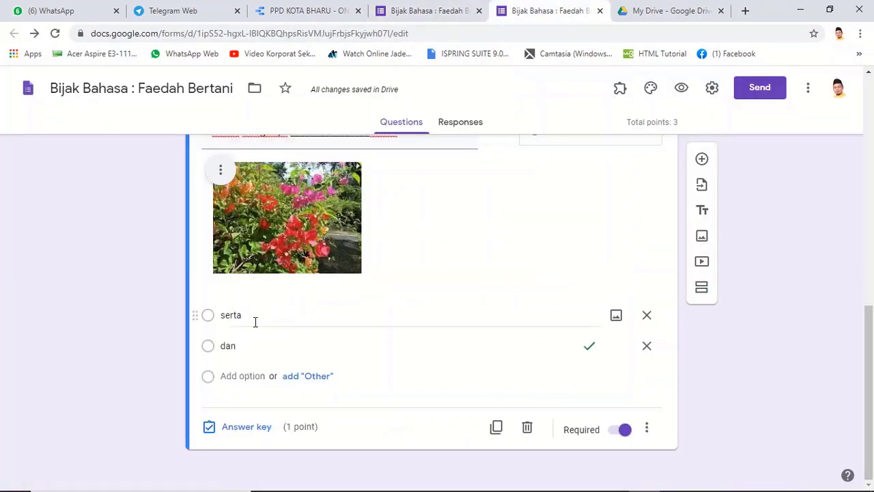
click(648, 316)
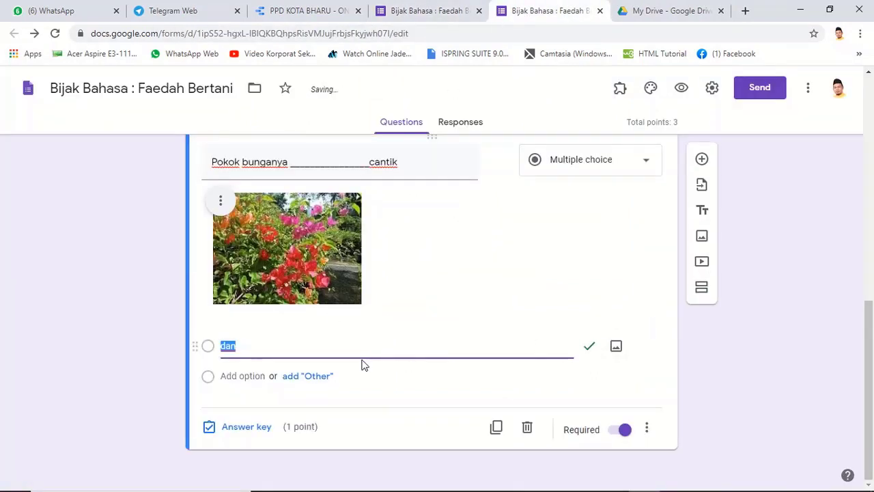
right_click(272, 352)
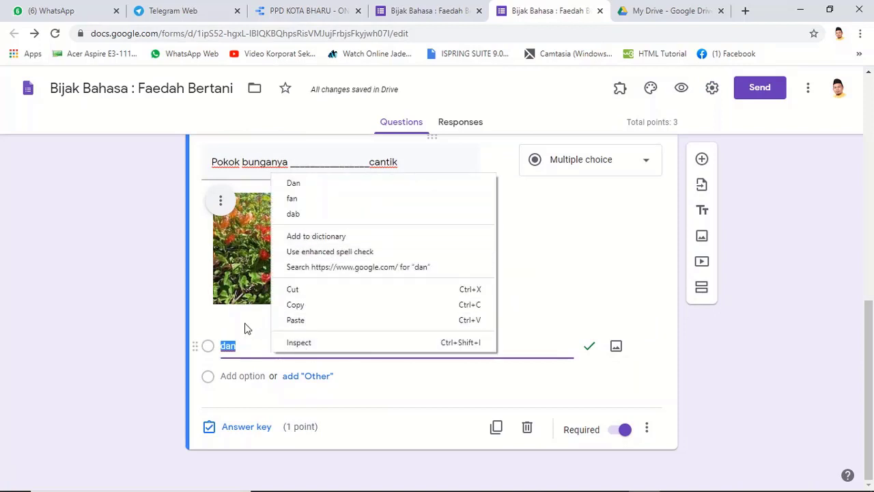
click(305, 321)
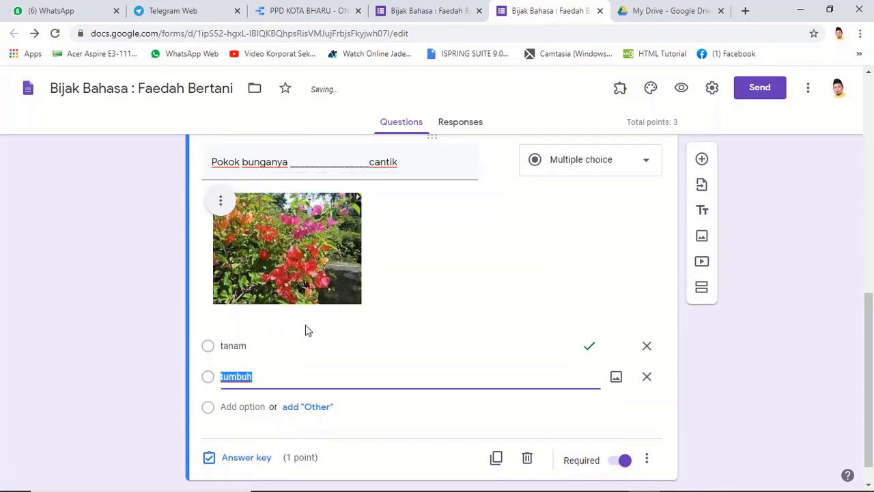
Step: Set the answer key so tumbuh is the only correct answer
click(241, 458)
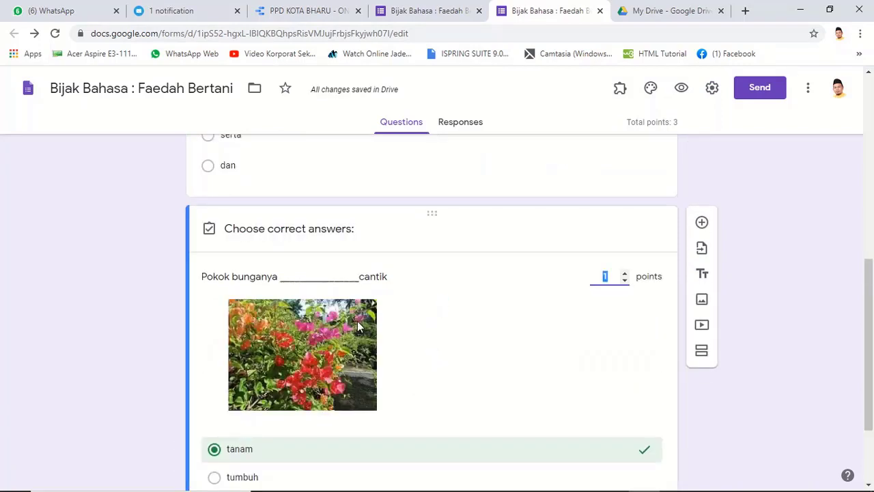
scroll(357, 321, down, 2)
click(214, 356)
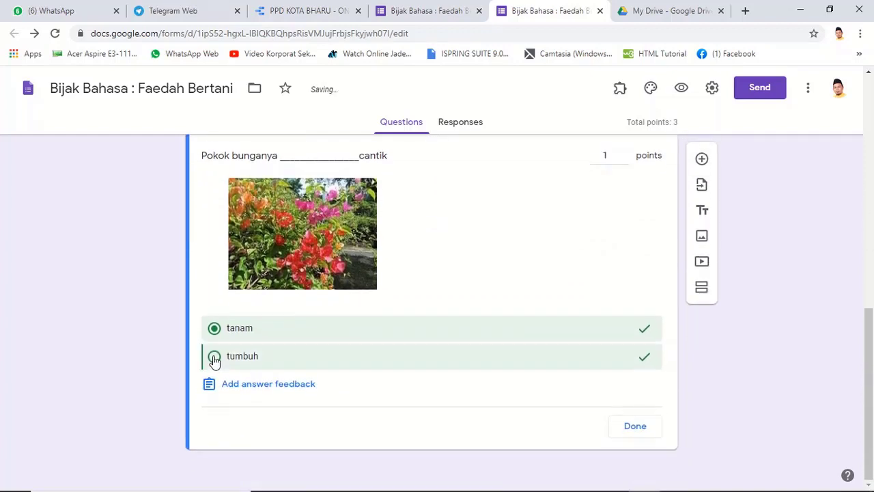
click(214, 330)
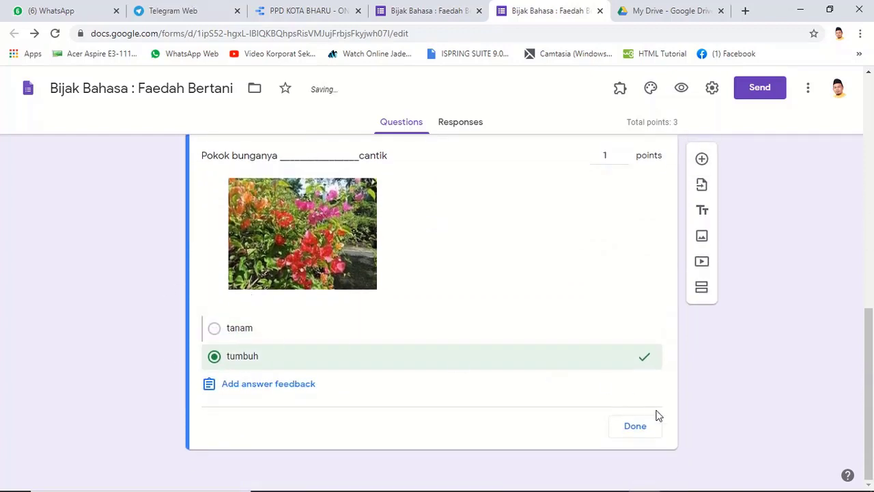
click(634, 426)
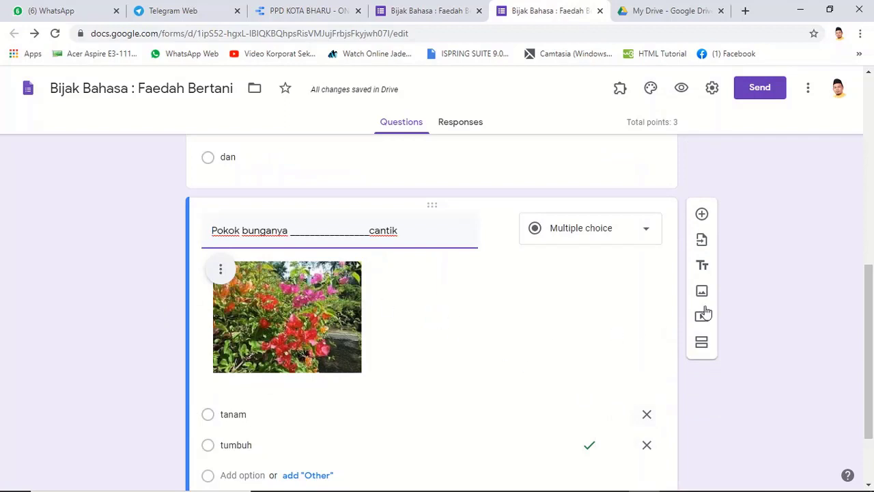
Step: Duplicate the Pokok bunganya question and replace its title with the copied weekend sentence
scroll(777, 301, down, 1)
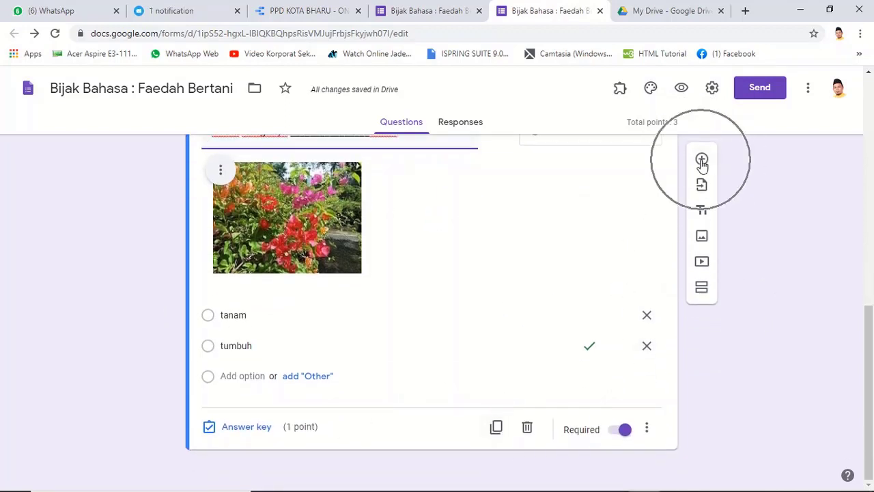
click(495, 429)
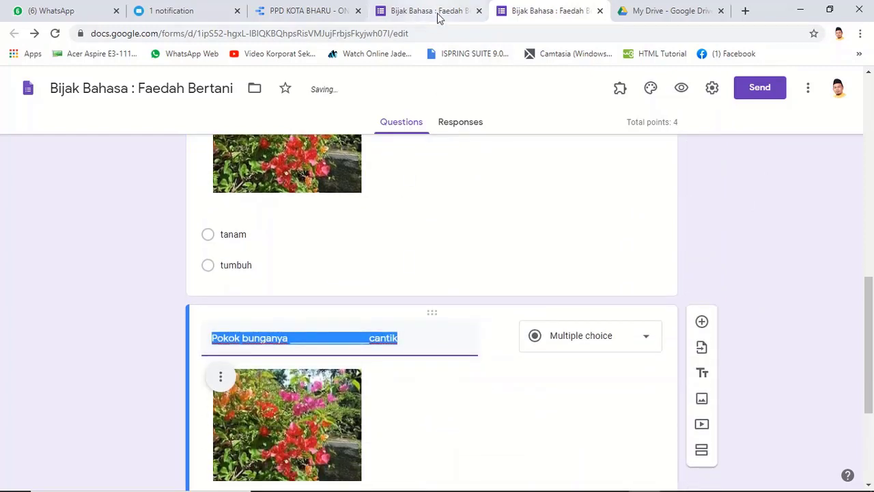
click(434, 12)
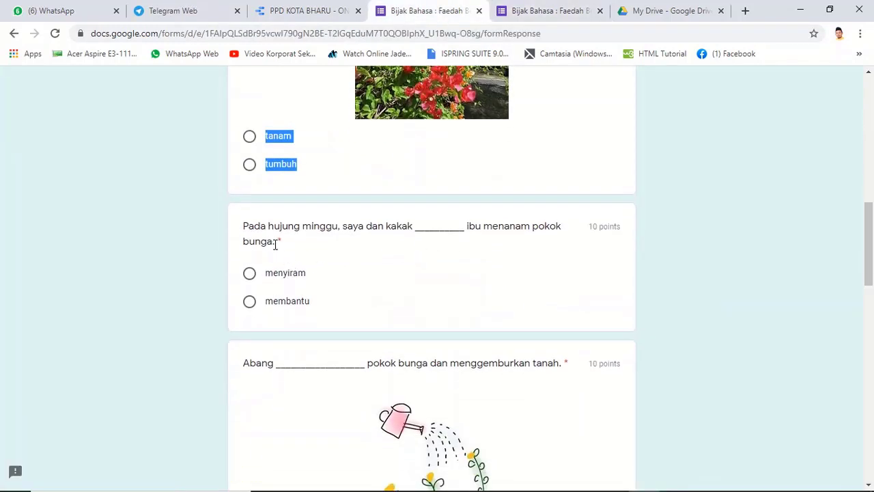
double_click(276, 242)
triple_click(245, 230)
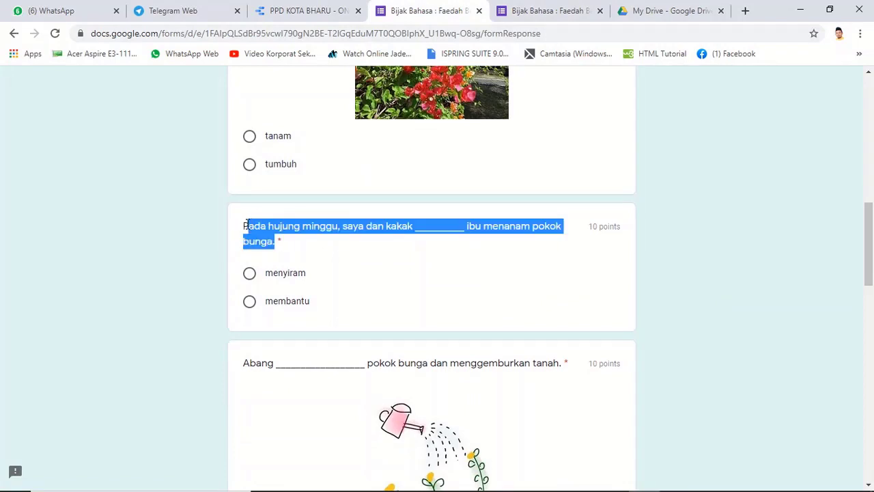
right_click(244, 226)
click(260, 232)
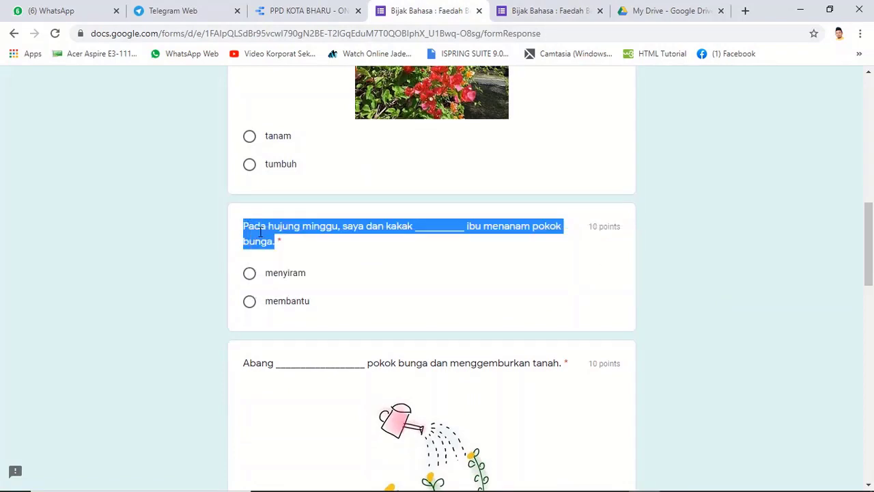
click(541, 16)
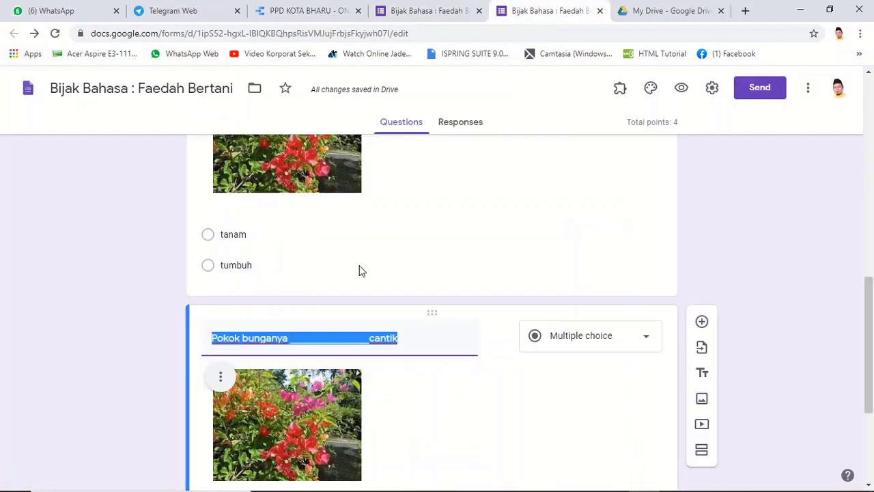
right_click(301, 341)
click(343, 205)
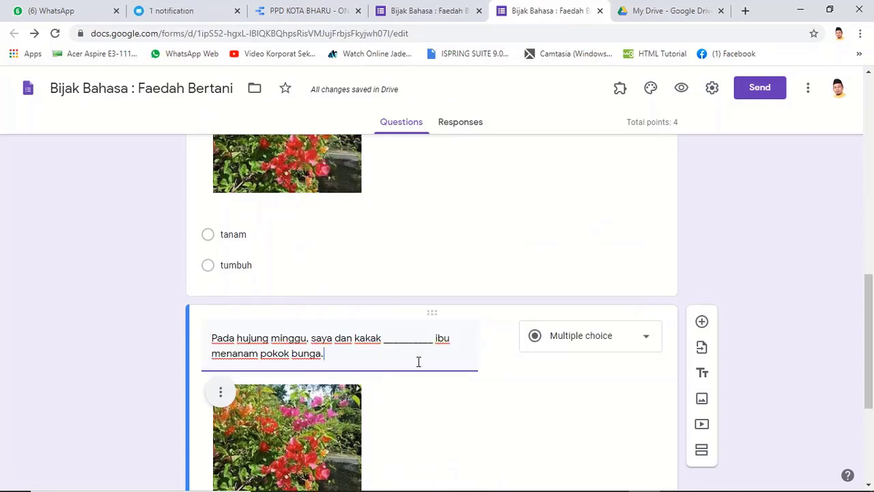
Step: Remove the flower photo from the duplicated question
scroll(435, 386, down, 3)
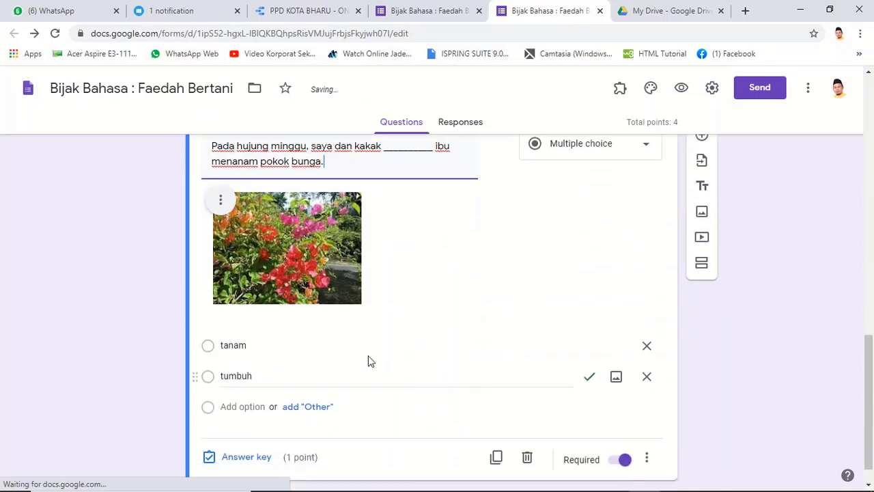
click(220, 200)
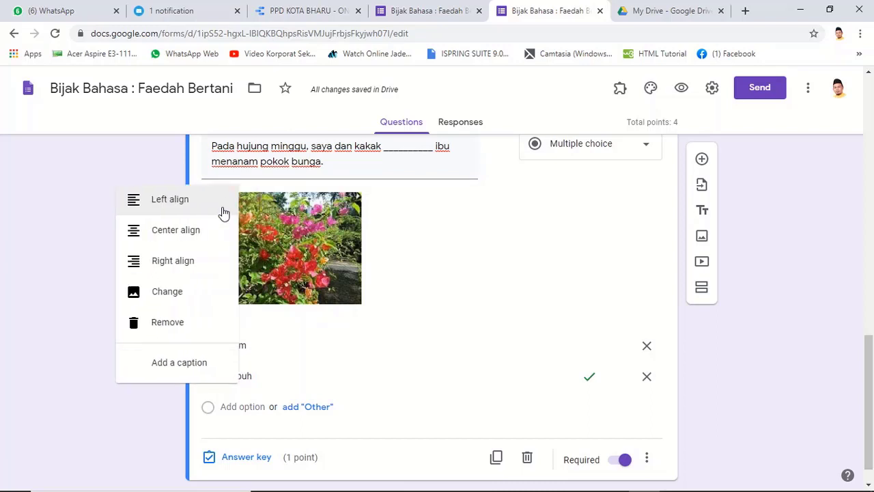
click(198, 325)
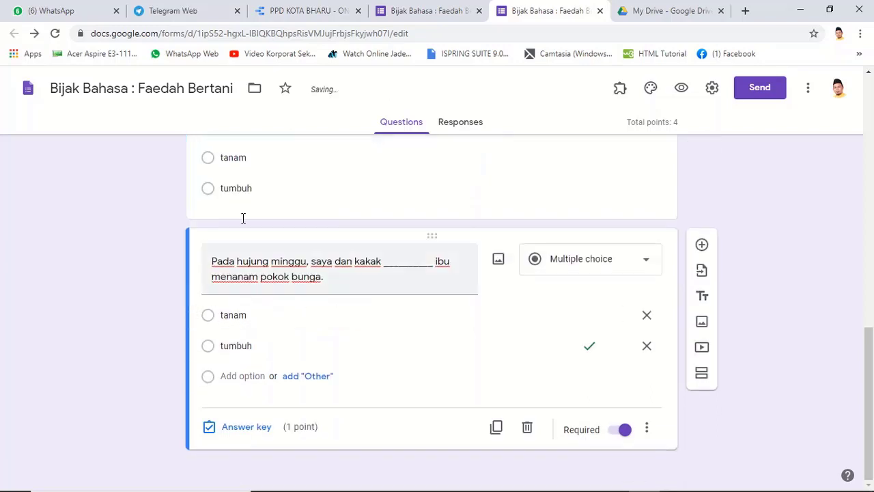
Step: Replace the tanam and tumbuh options with menyiram and membantu copied from the live form
click(426, 10)
drag(320, 302, 289, 287)
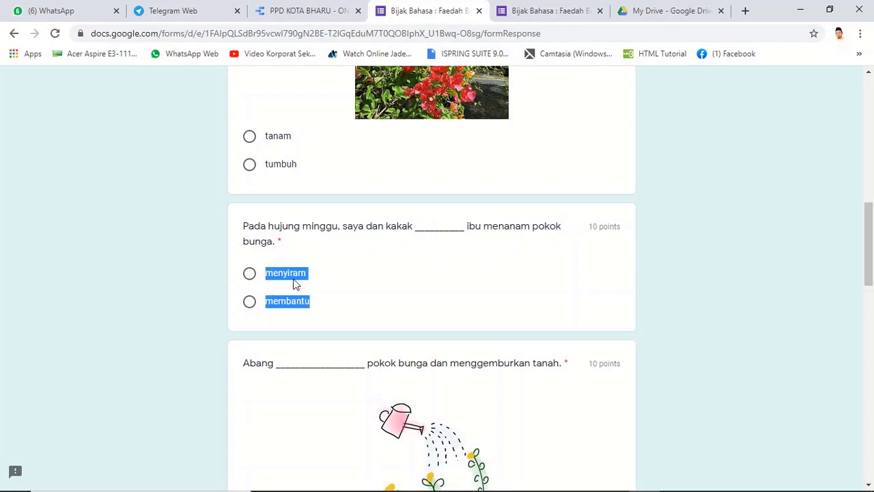
right_click(295, 282)
click(315, 292)
click(544, 11)
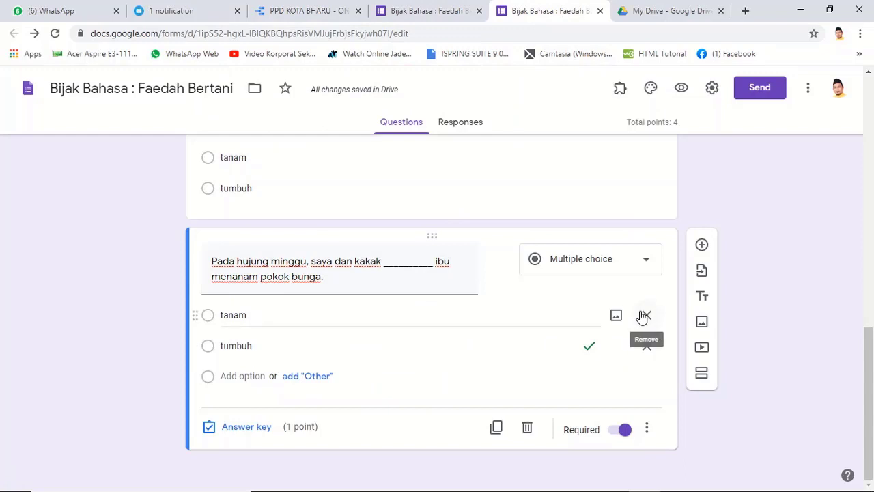
click(641, 318)
right_click(248, 347)
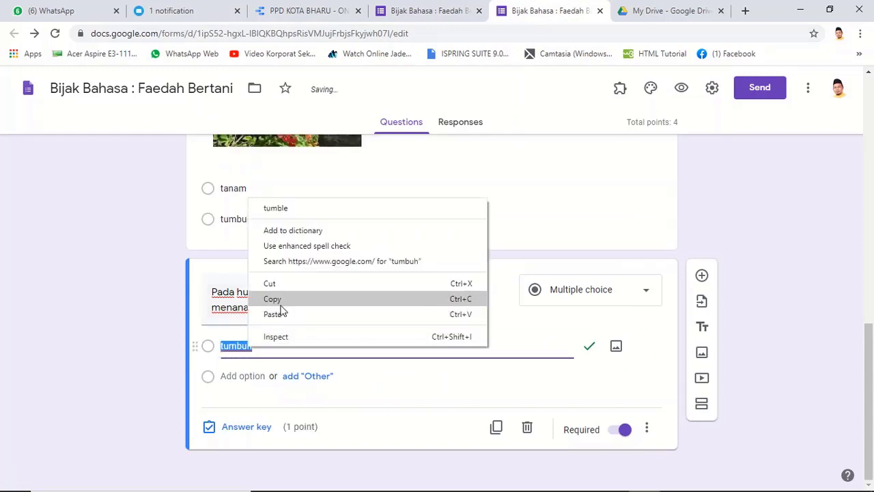
click(273, 314)
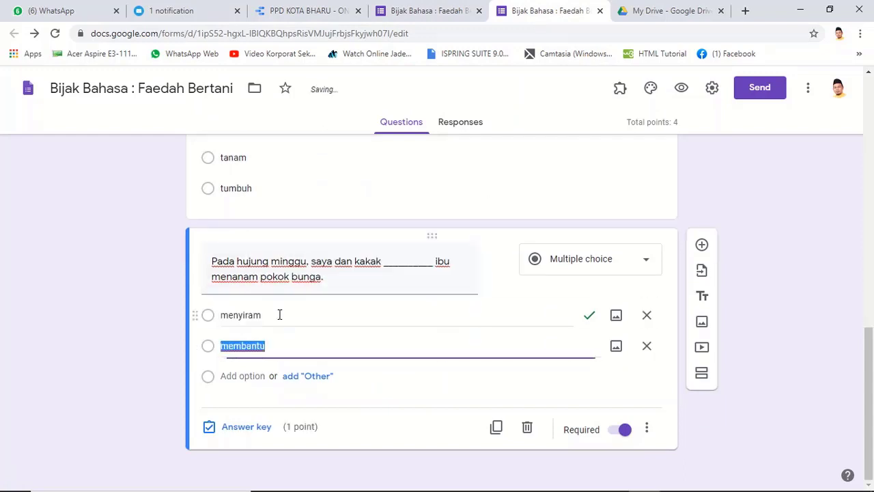
Step: Key membantu as the only correct answer
click(235, 428)
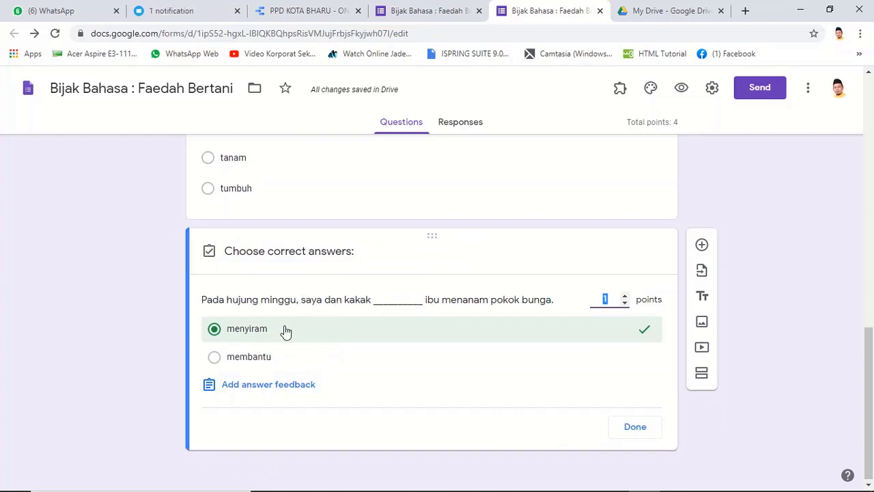
click(213, 358)
click(216, 329)
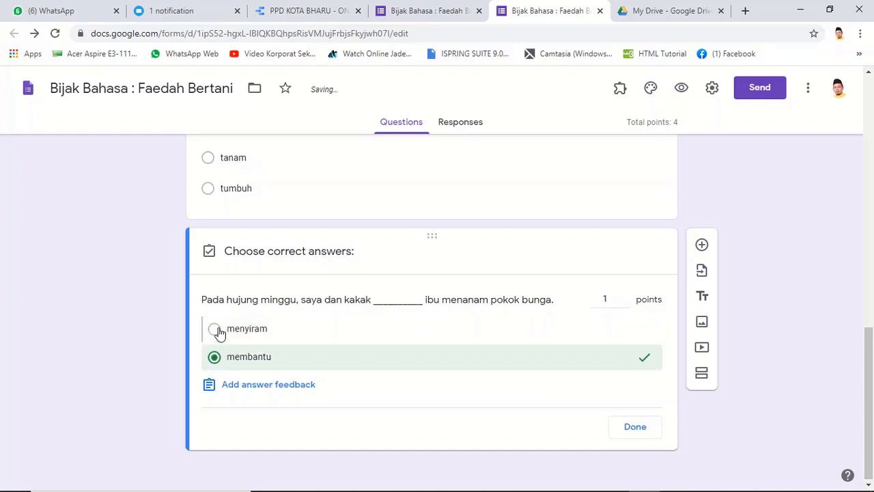
click(623, 426)
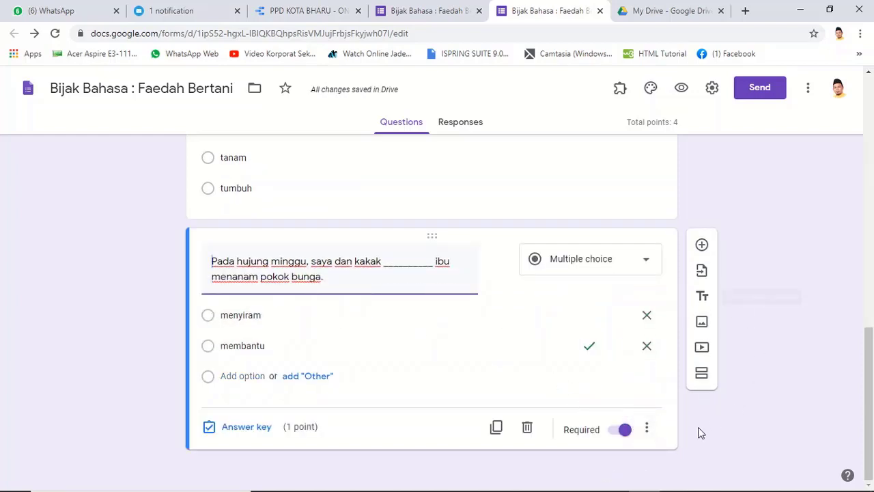
Step: Duplicate the question and retitle it 'Abang ________ pokok bunga dan menggemburkan tanah.'
click(497, 427)
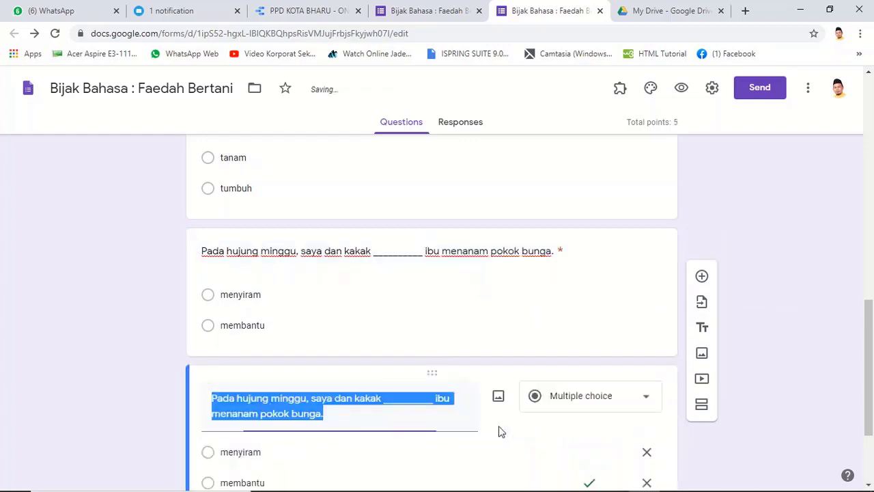
click(451, 11)
scroll(449, 235, down, 2)
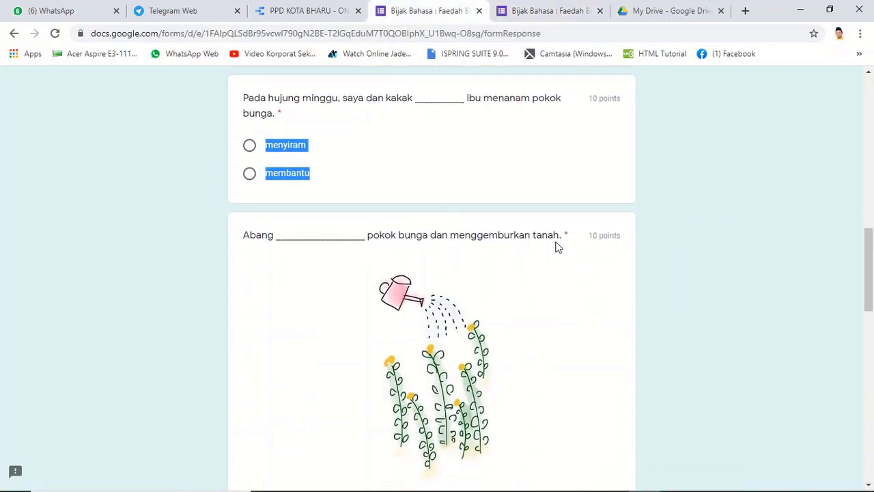
drag(560, 237, 256, 236)
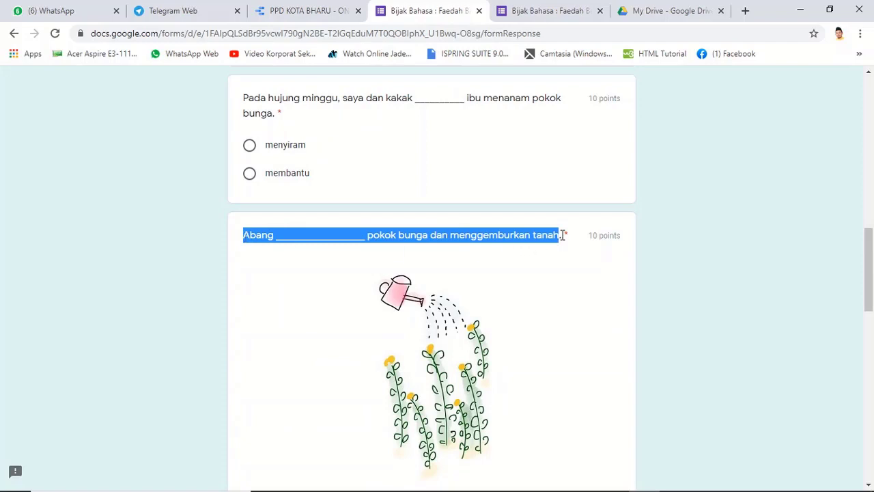
drag(562, 235, 244, 236)
right_click(244, 235)
click(254, 247)
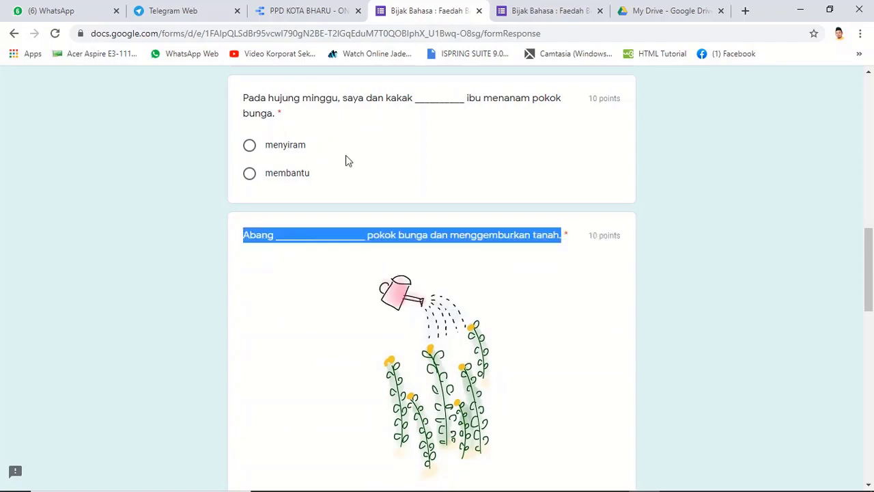
click(537, 14)
scroll(301, 307, down, 2)
right_click(260, 281)
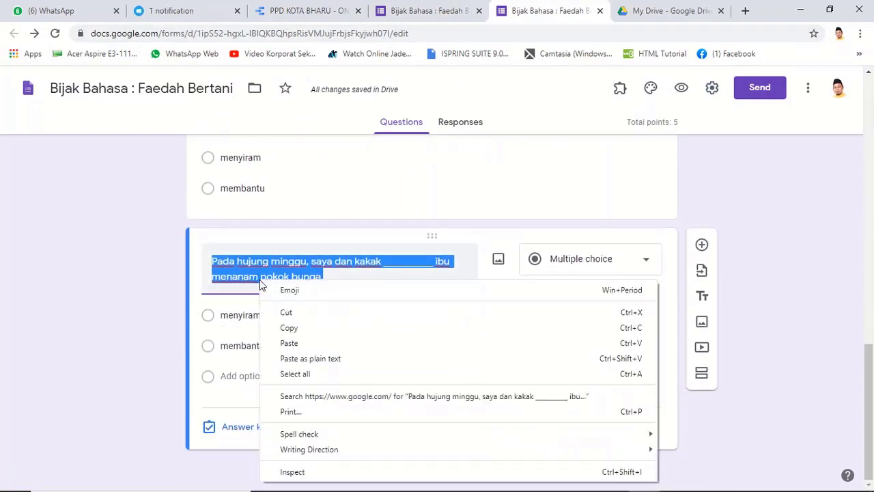
click(311, 342)
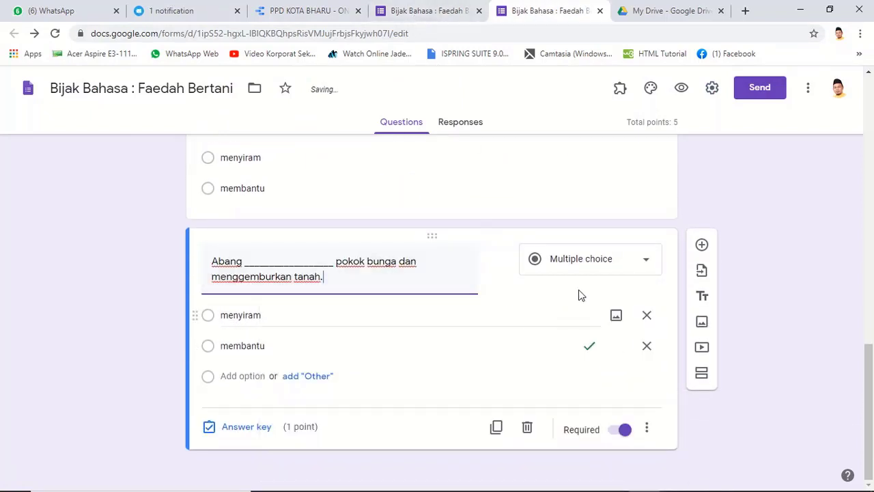
Step: Copy the watering-can picture's web address from the live form to use as the question's image
click(448, 10)
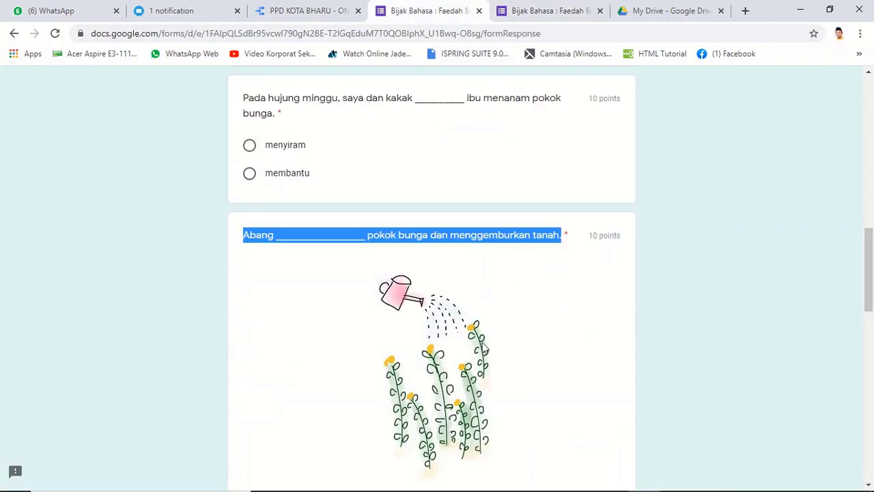
scroll(538, 285, down, 4)
scroll(456, 180, up, 1)
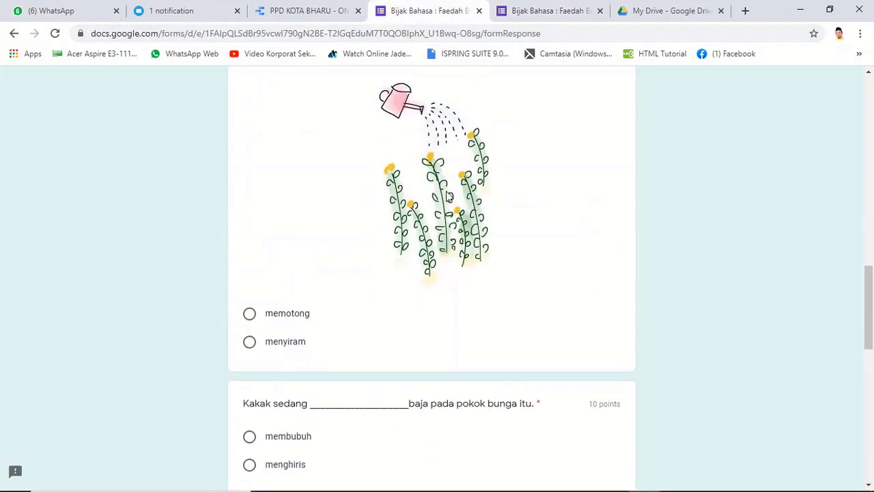
right_click(447, 194)
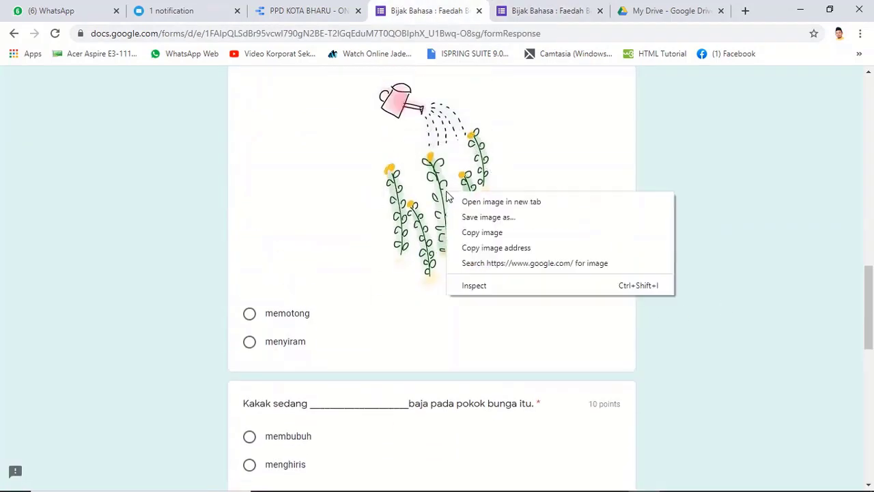
click(512, 250)
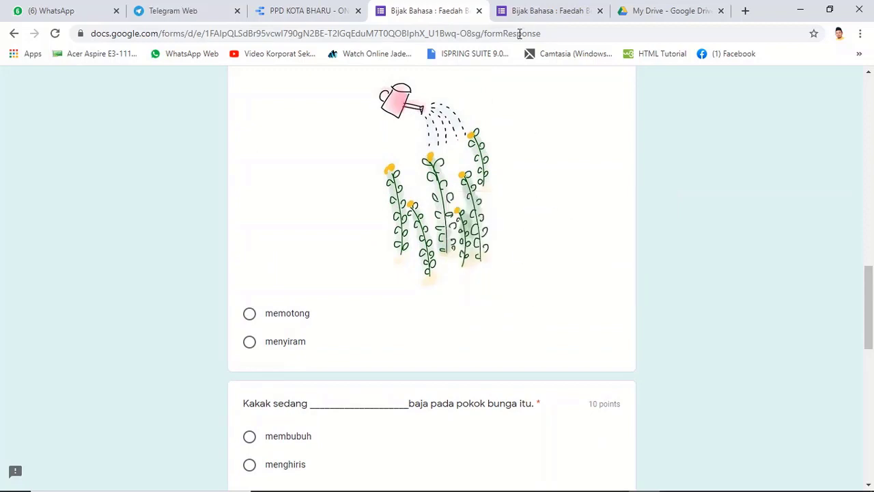
click(532, 13)
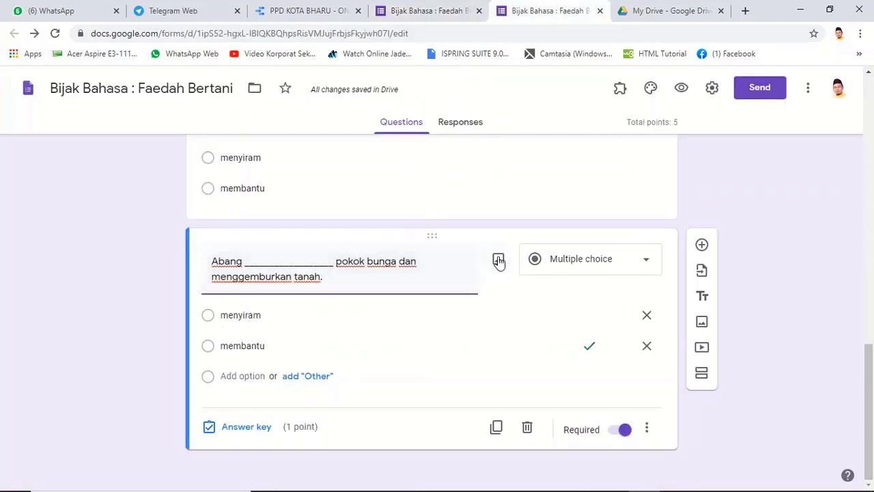
click(499, 260)
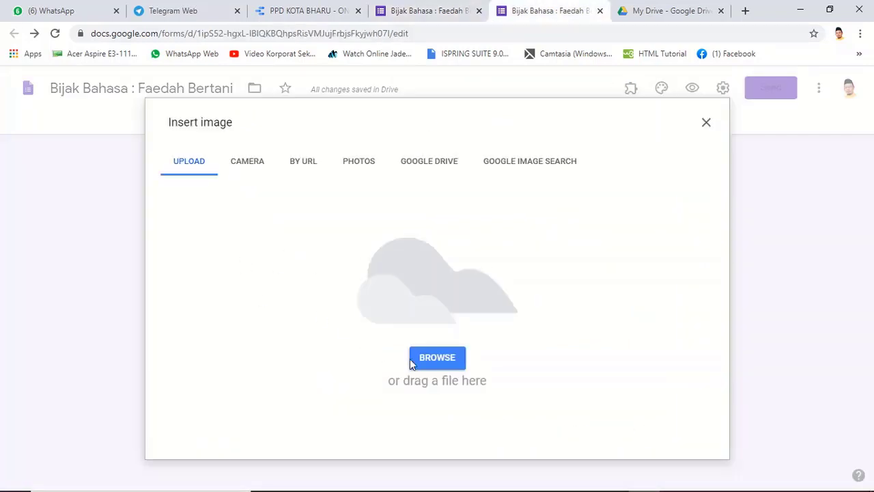
Step: Insert the watering-can picture into the Abang question from its copied web address
click(303, 169)
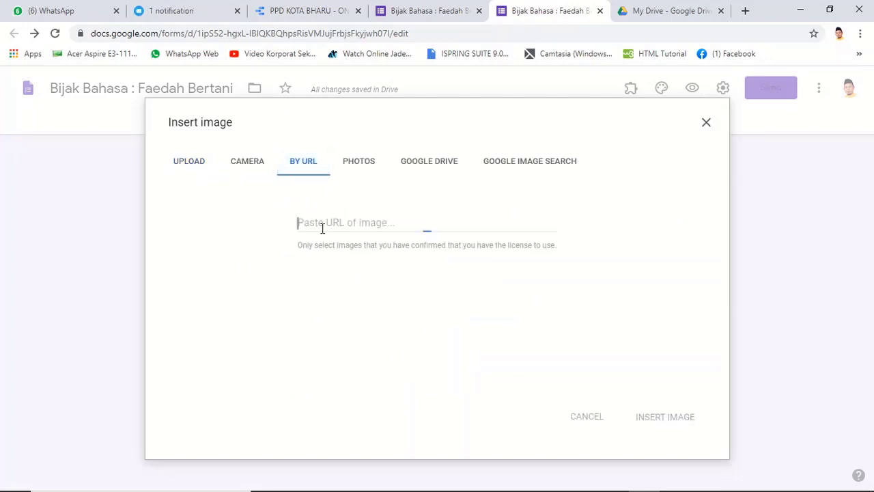
click(324, 224)
right_click(325, 225)
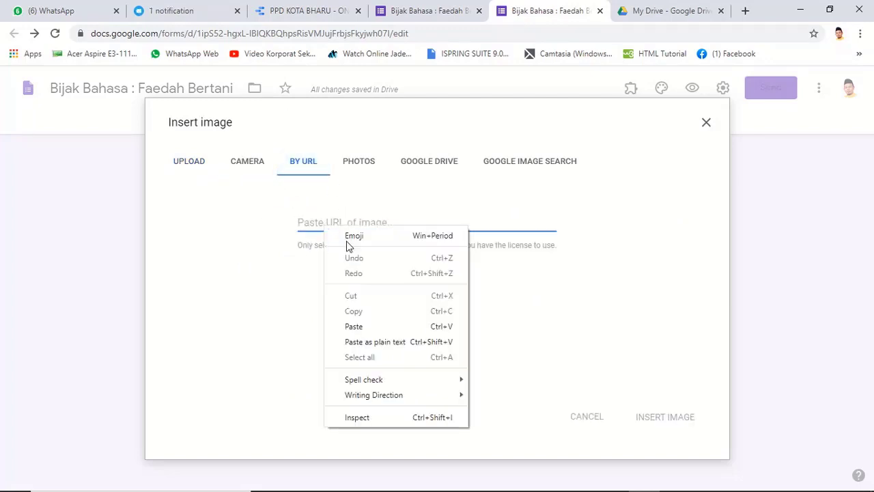
click(359, 326)
click(664, 418)
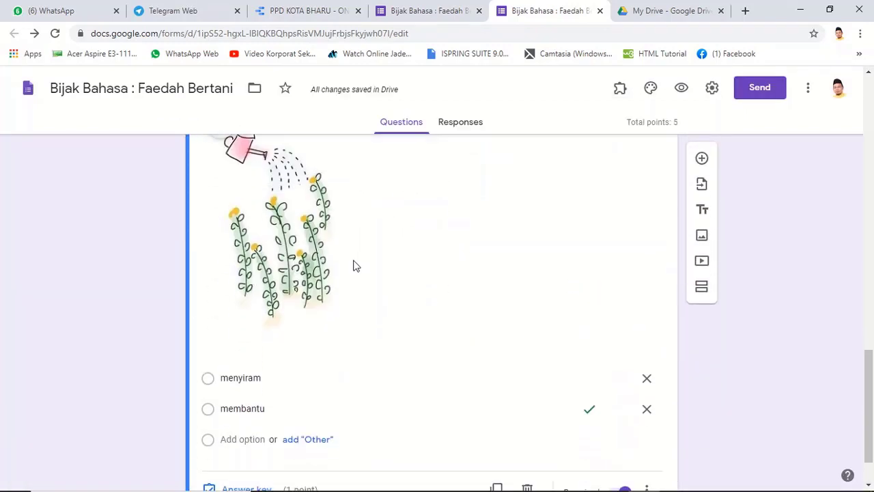
Step: Centre the watering-can image within the question
click(221, 251)
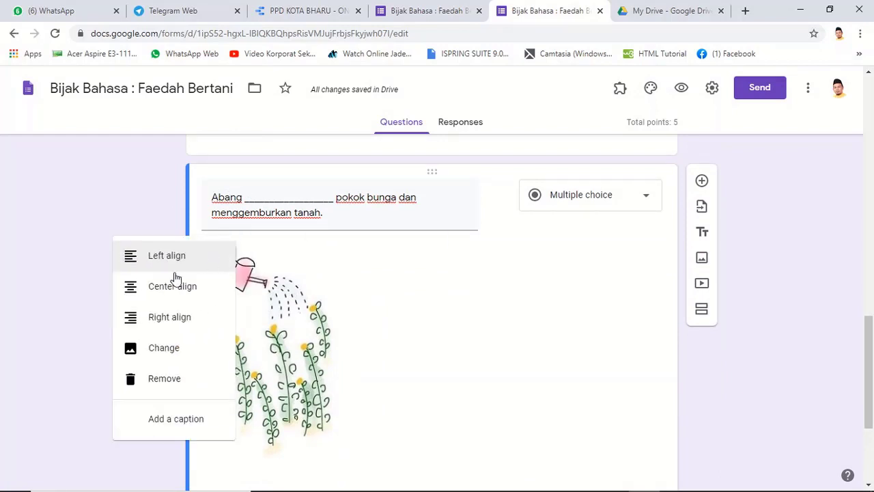
click(174, 288)
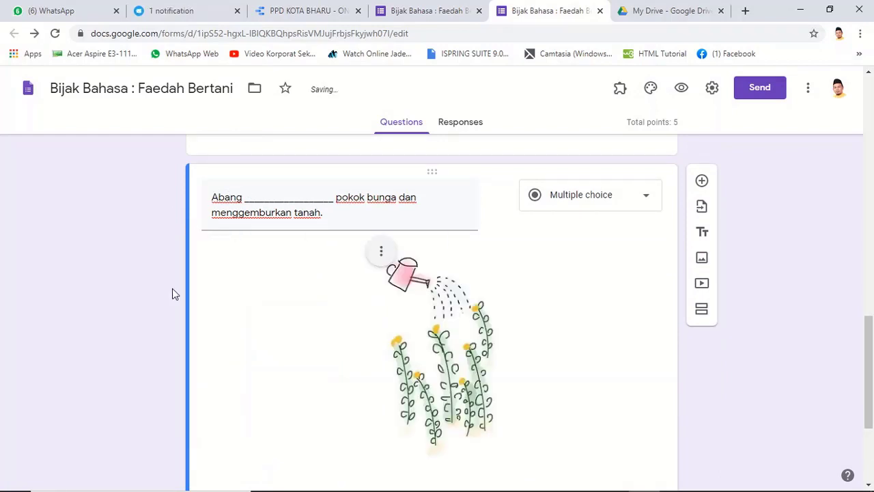
scroll(489, 308, down, 3)
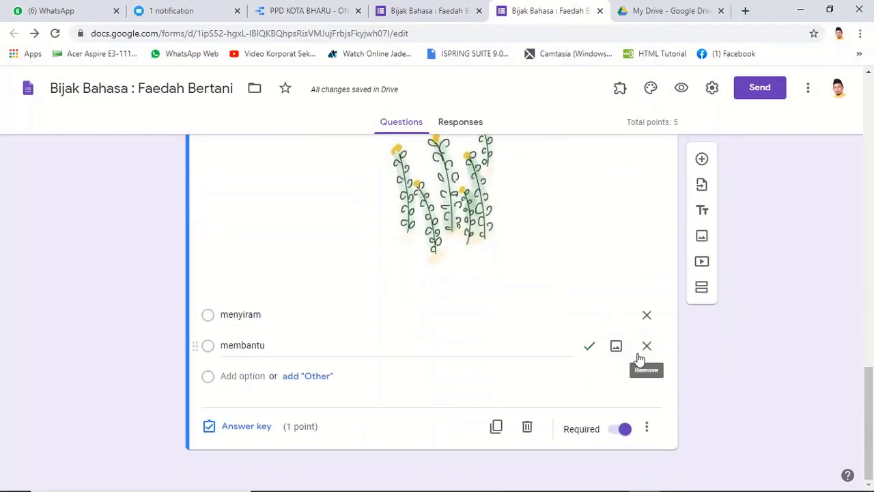
Step: Replace the membantu option with memotong and menyiram copied from the live form
click(650, 348)
click(440, 11)
scroll(351, 294, down, 2)
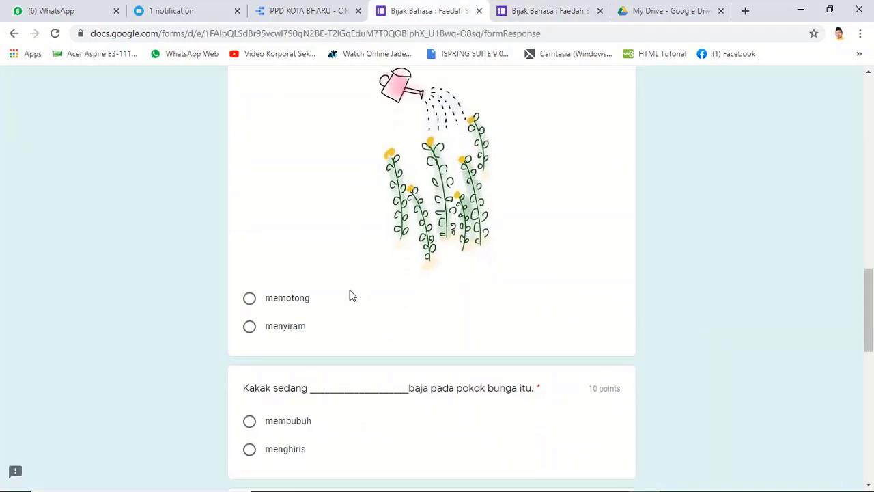
drag(298, 279, 267, 250)
right_click(267, 250)
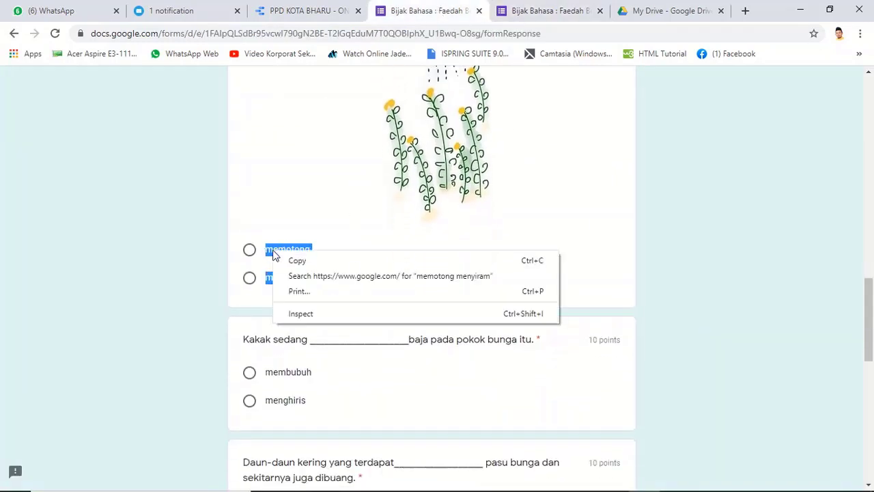
click(293, 260)
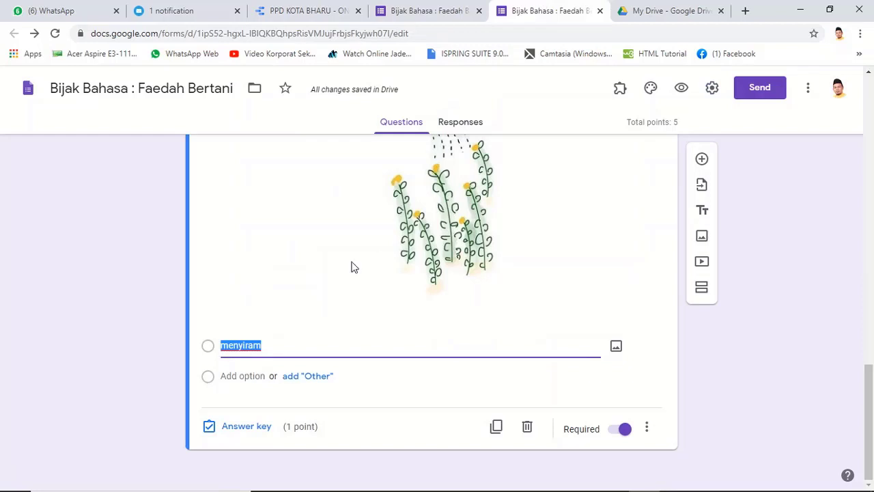
right_click(259, 344)
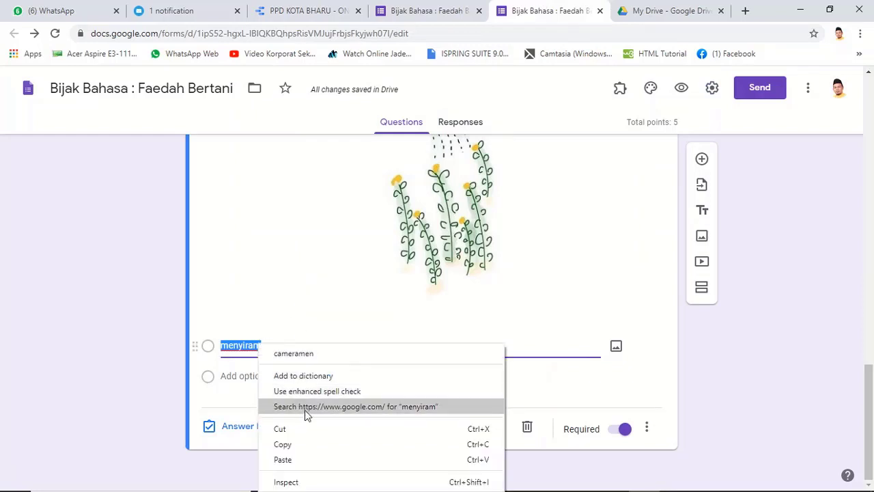
click(293, 463)
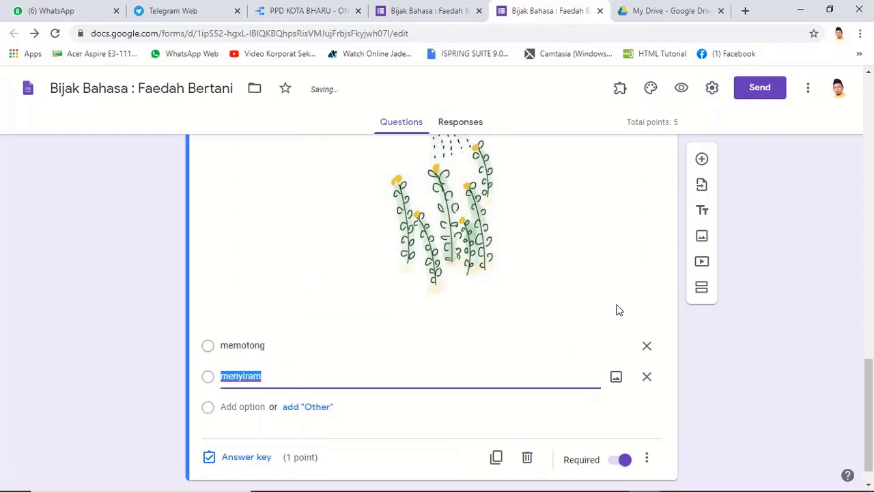
scroll(618, 311, down, 1)
Step: Key menyiram as the correct answer
click(245, 429)
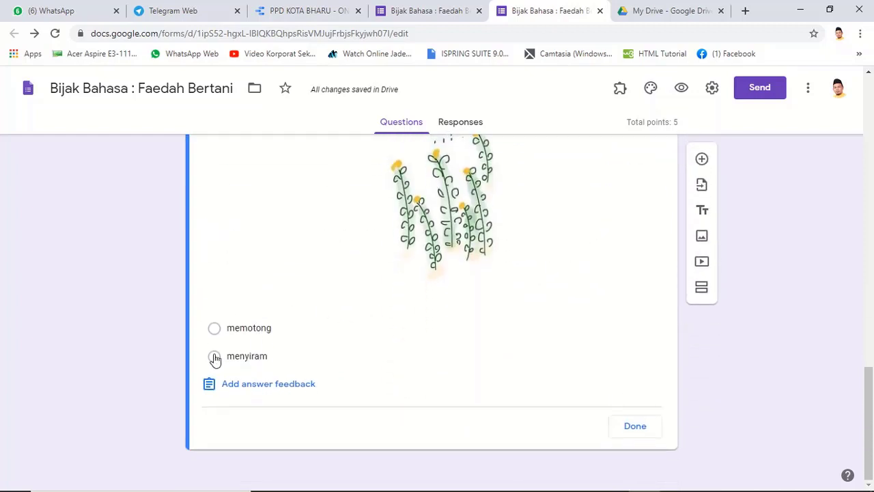
click(215, 358)
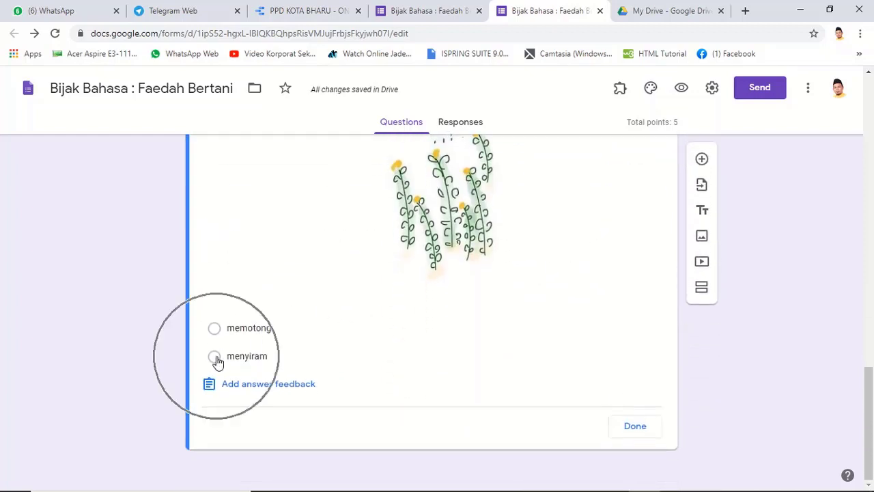
click(635, 426)
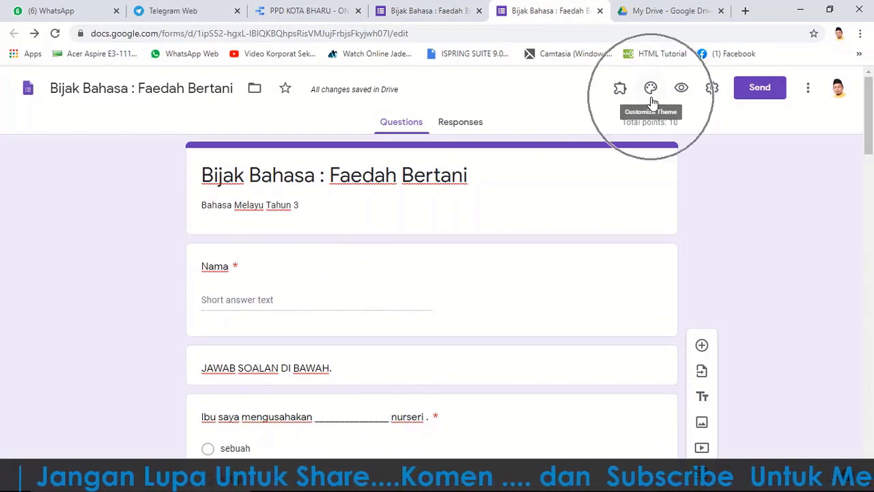
Step: Upload 'my bm soalan header' from the Desktop's my kelas santai online folder as the header, adjusting its crop
click(651, 92)
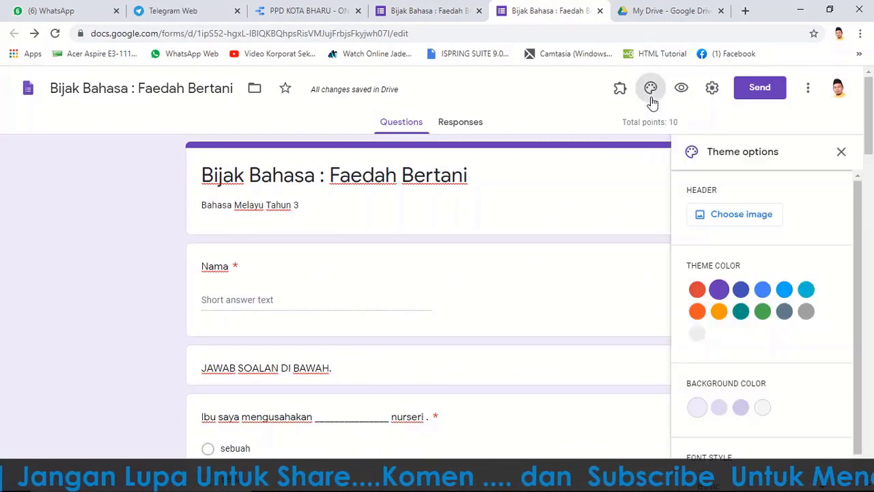
click(733, 216)
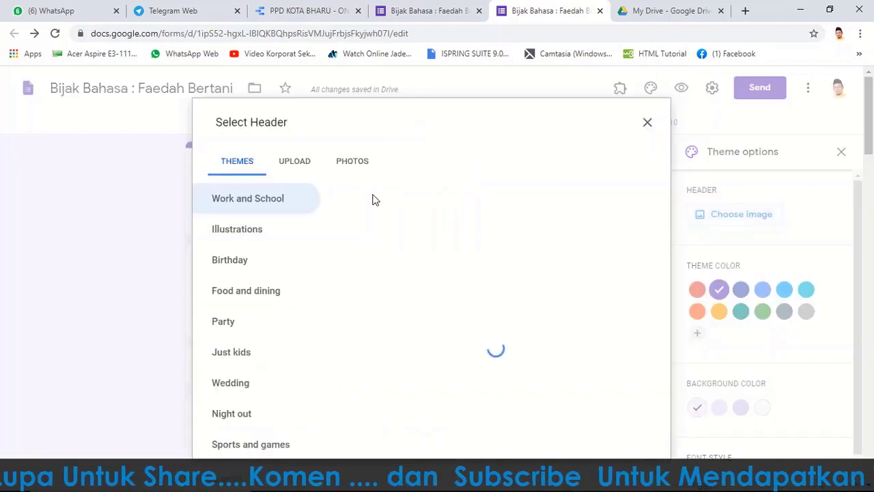
click(300, 163)
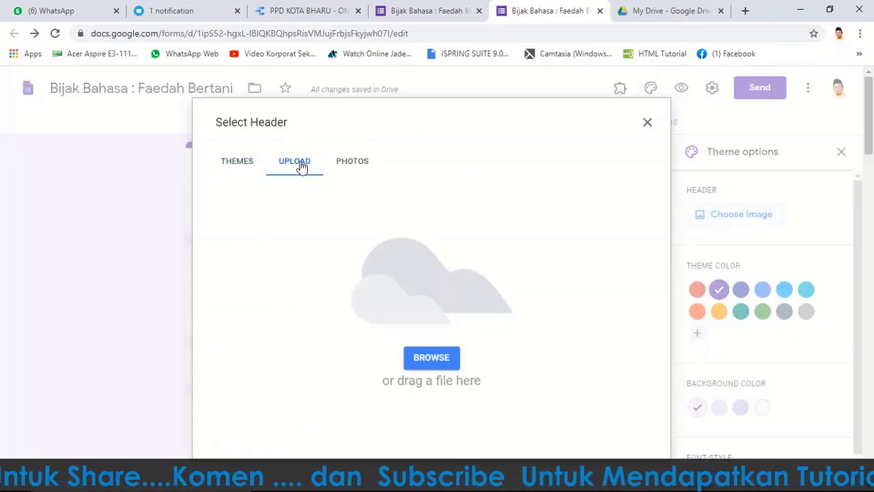
click(433, 358)
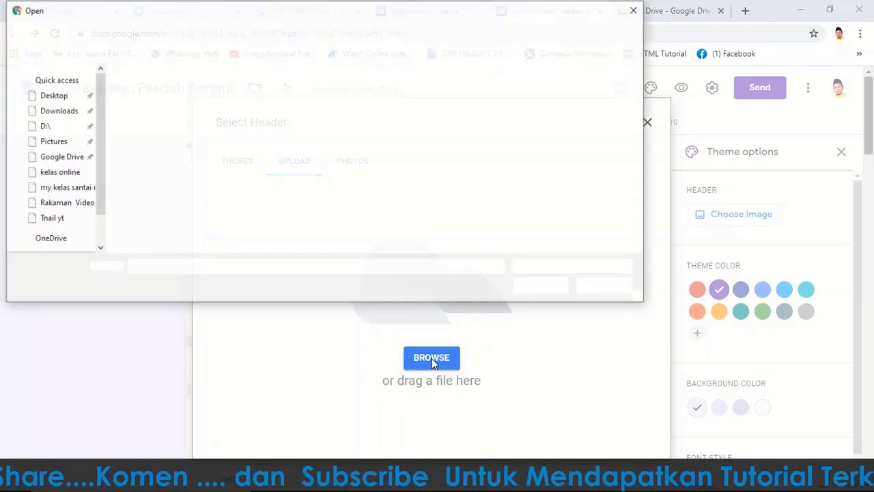
click(56, 122)
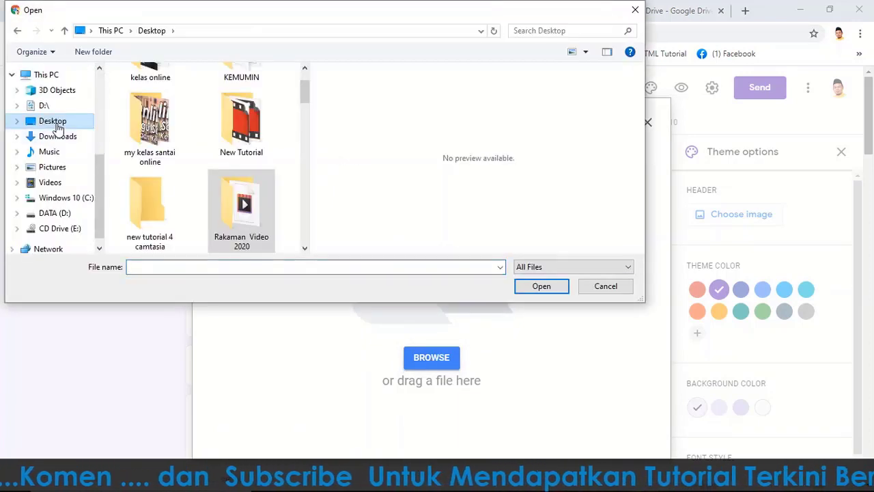
double_click(153, 133)
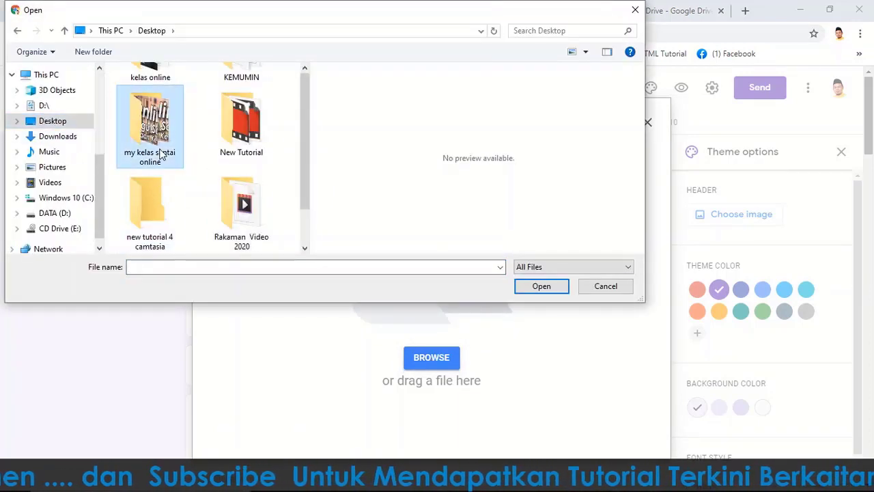
scroll(288, 179, down, 1)
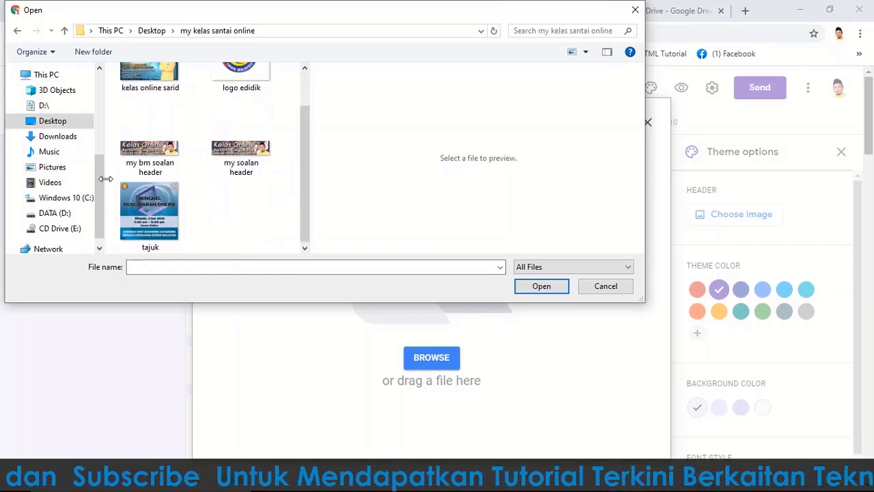
click(161, 163)
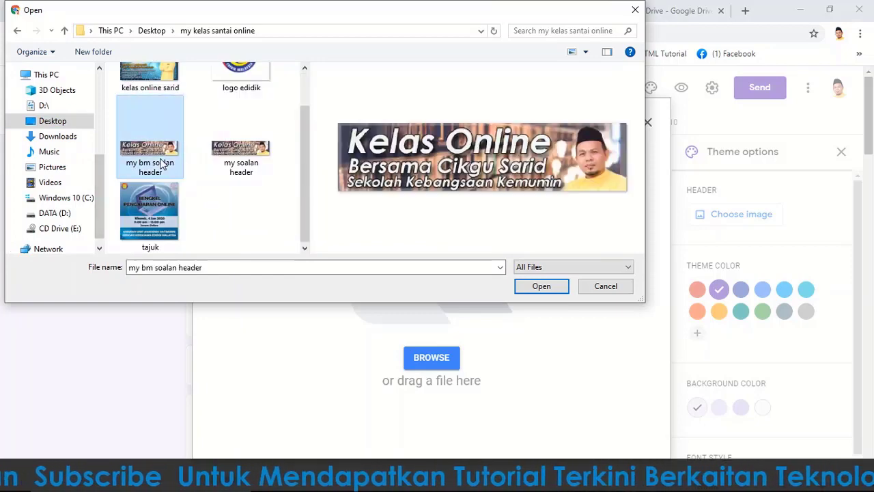
click(540, 287)
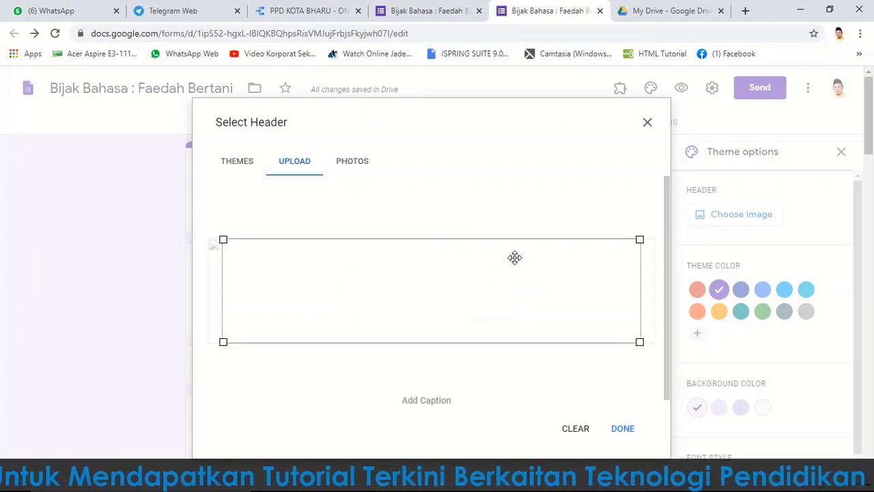
drag(435, 273, 426, 276)
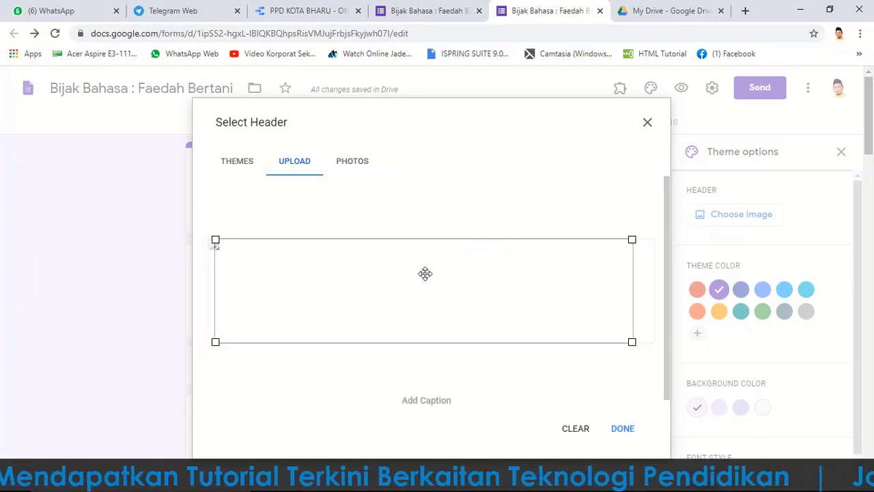
click(622, 426)
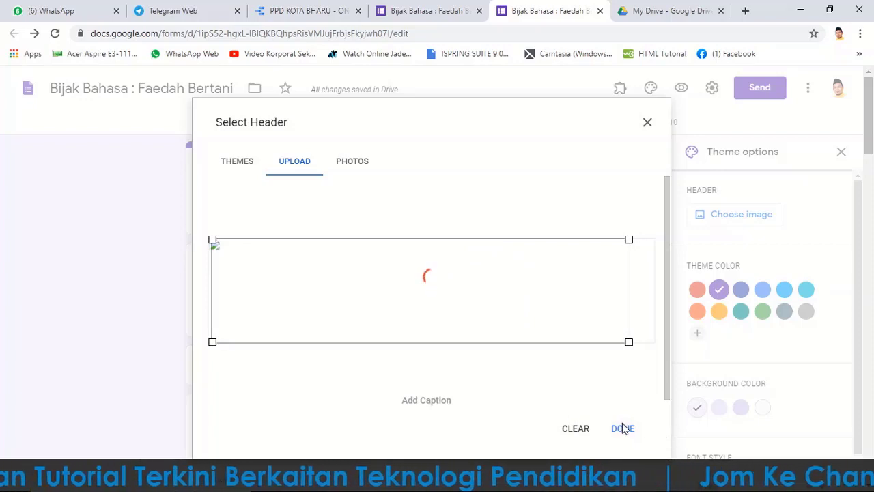
click(622, 426)
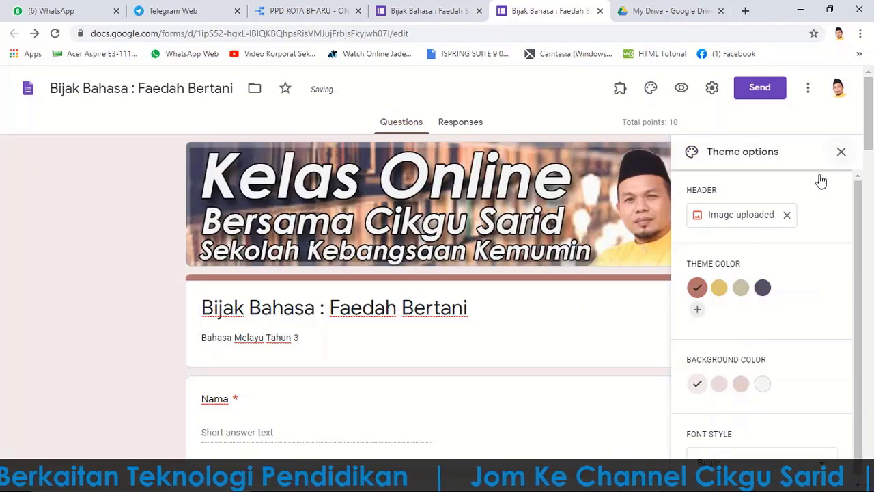
Step: Set the theme colour to a slightly deeper custom red
scroll(742, 338, down, 1)
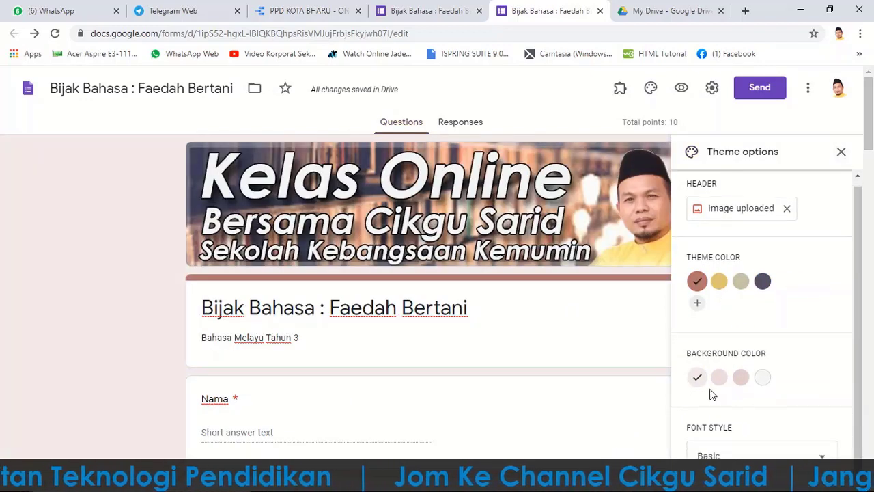
scroll(781, 319, down, 2)
scroll(566, 273, up, 2)
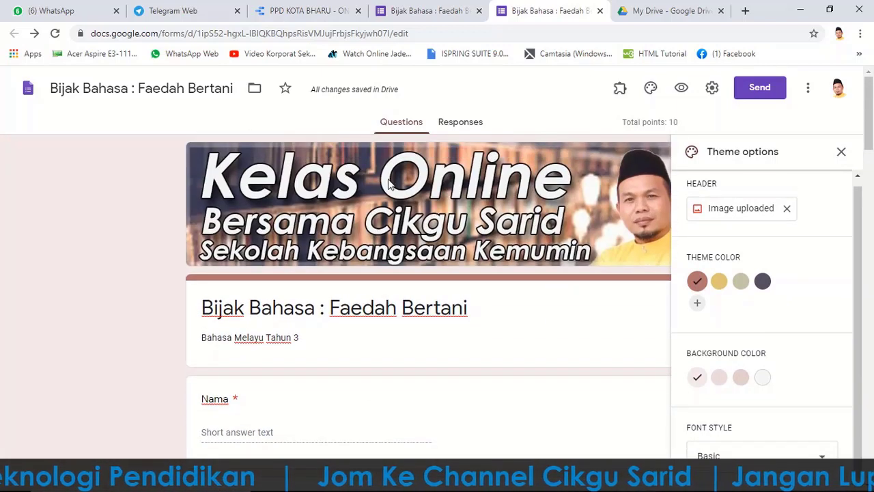
click(698, 303)
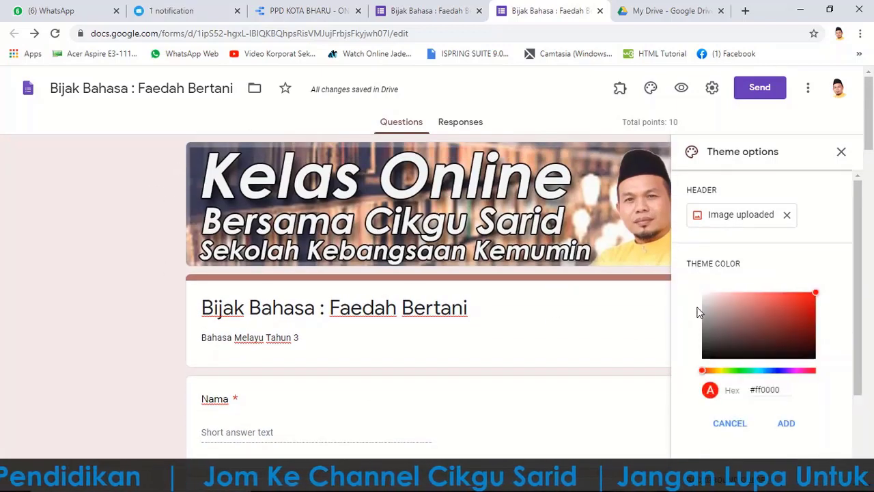
click(806, 299)
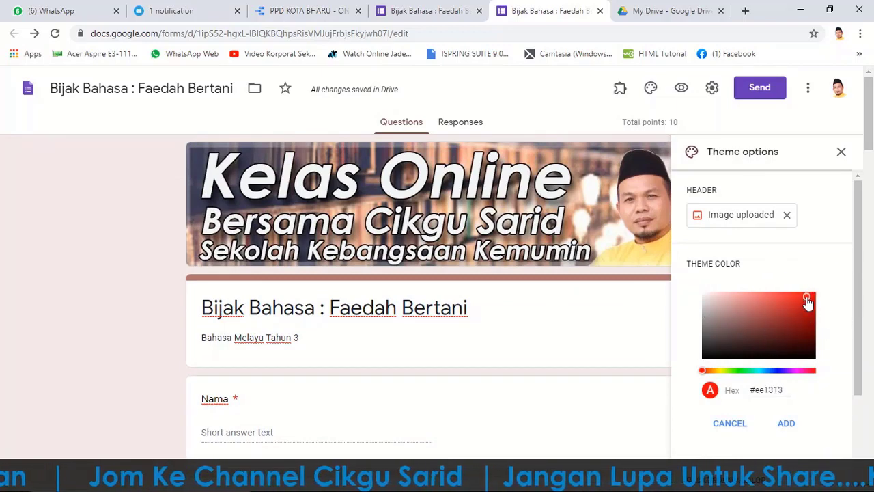
click(783, 423)
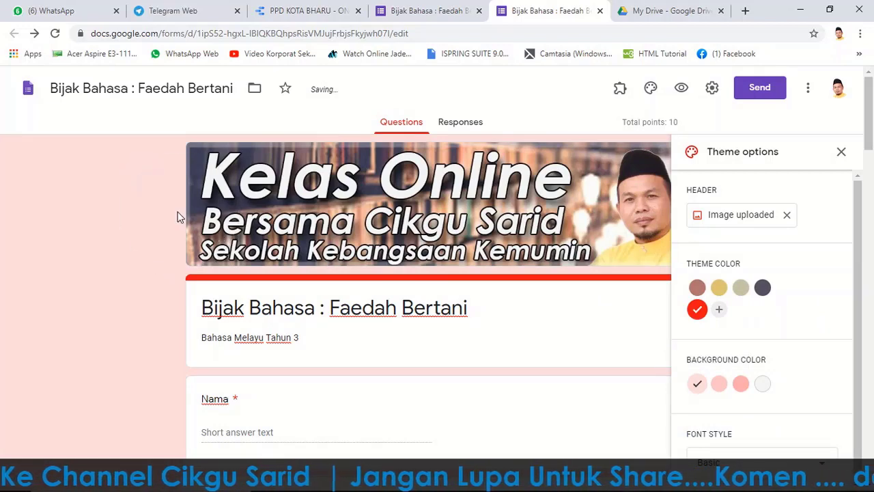
Step: Make the form background a darker pink and check the header and colours across the form
scroll(762, 287, down, 1)
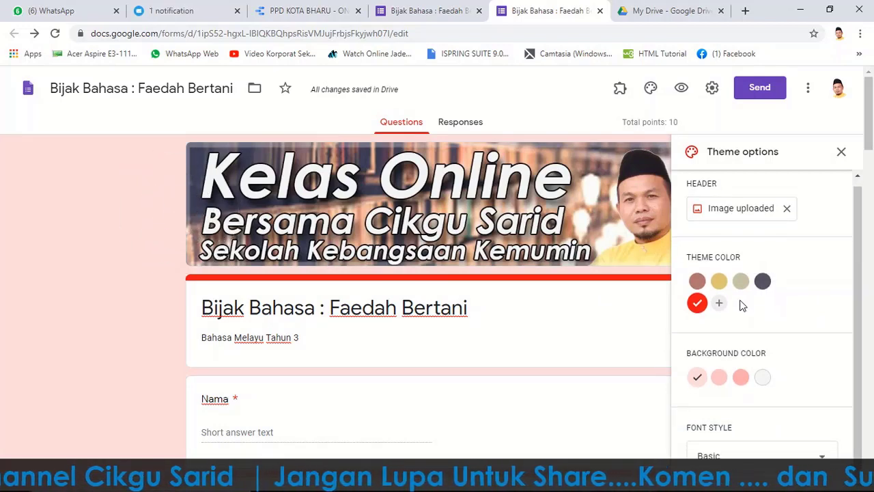
click(746, 382)
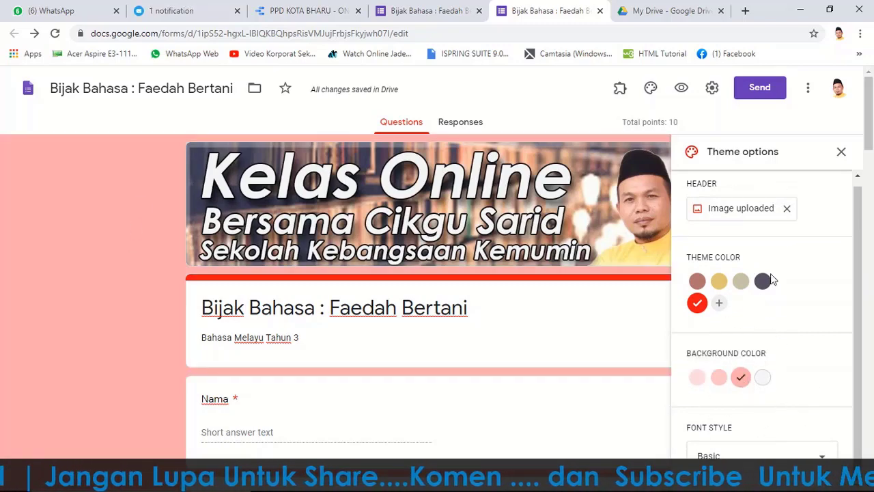
scroll(785, 275, down, 3)
scroll(452, 244, up, 3)
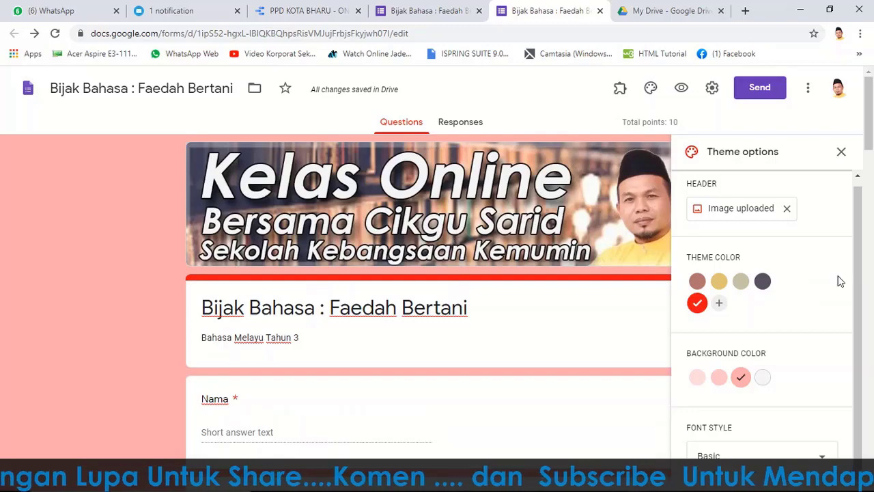
scroll(792, 325, down, 3)
scroll(447, 259, down, 2)
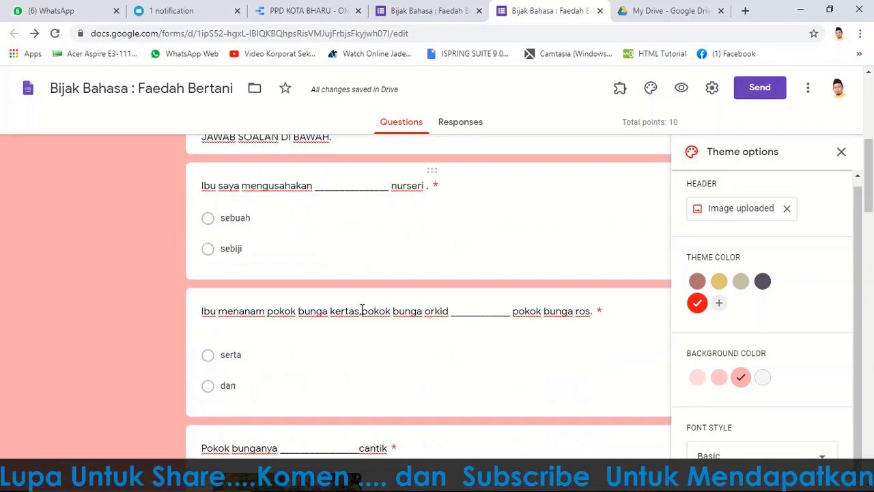
scroll(365, 313, down, 4)
scroll(379, 297, up, 4)
scroll(396, 280, up, 3)
scroll(403, 278, up, 2)
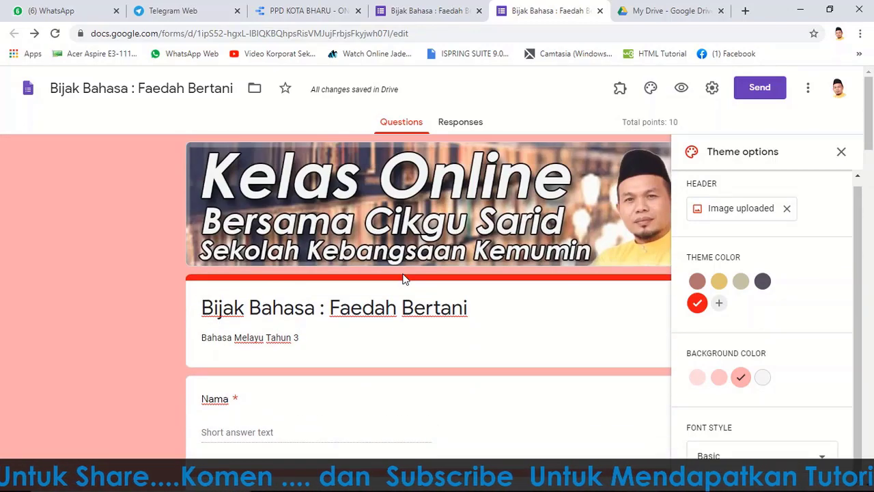
scroll(819, 376, down, 1)
scroll(815, 390, down, 2)
scroll(815, 390, up, 1)
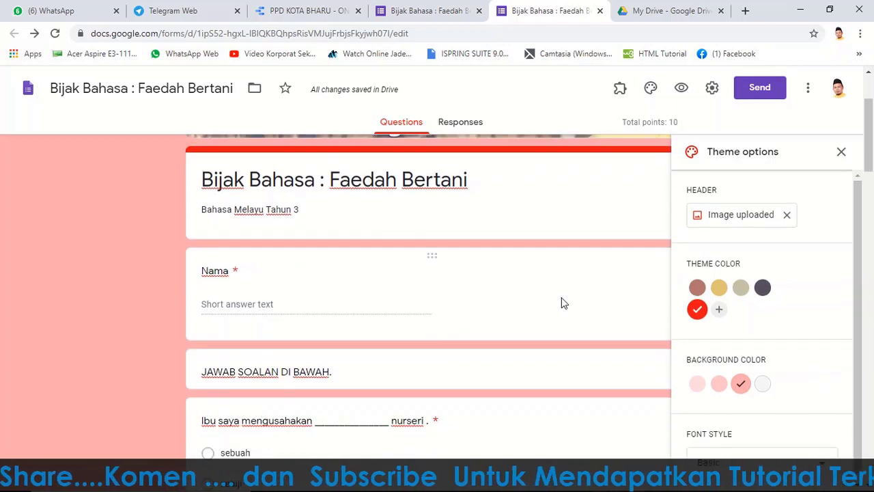
scroll(561, 297, up, 2)
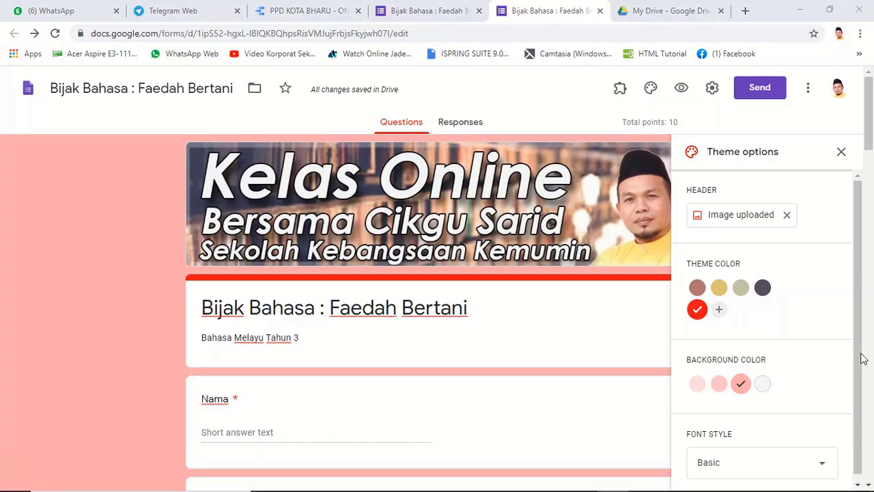
Step: Apply the Playful font style, close Theme options, and review the restyled questions
click(734, 462)
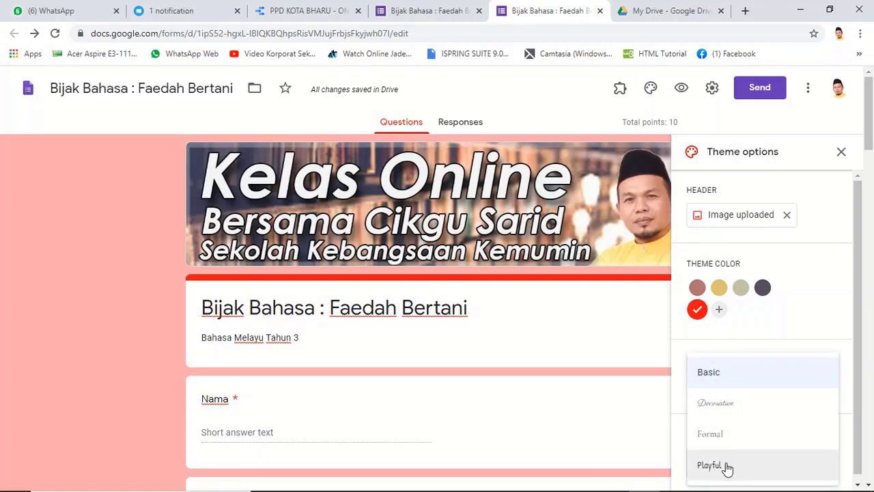
click(728, 467)
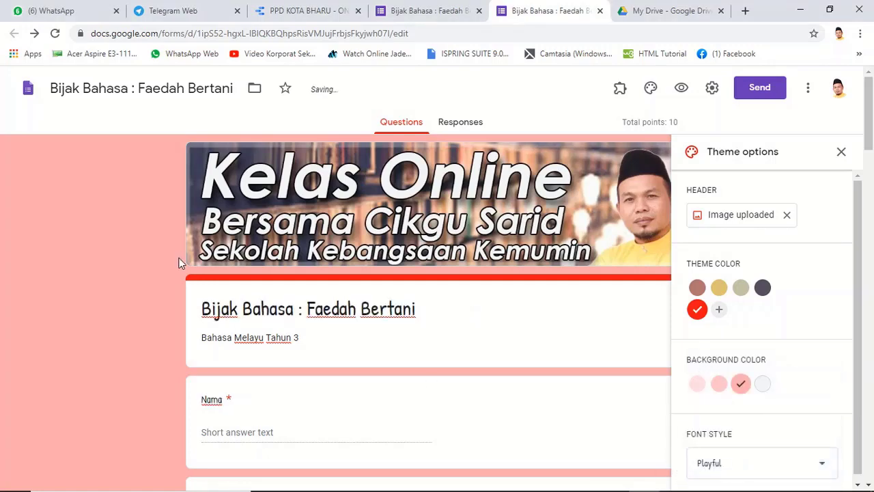
click(840, 152)
scroll(741, 306, down, 8)
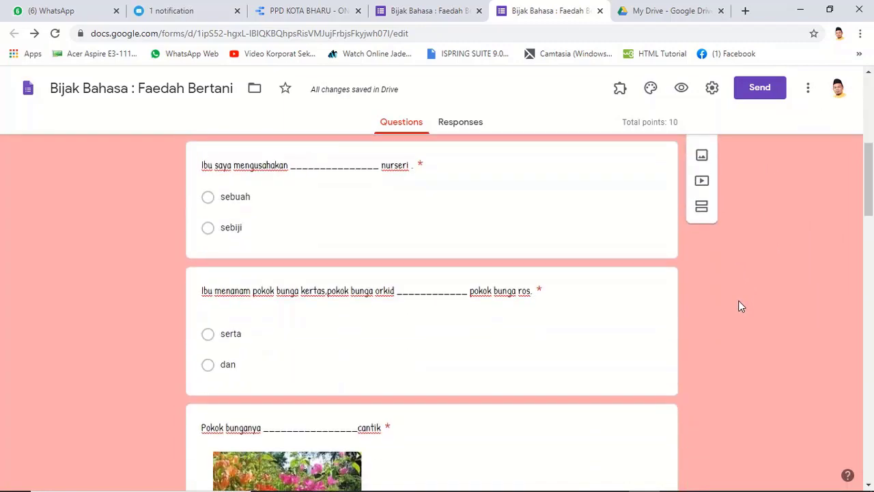
scroll(741, 306, down, 5)
scroll(741, 306, down, 5)
scroll(741, 306, down, 5)
scroll(741, 306, down, 5)
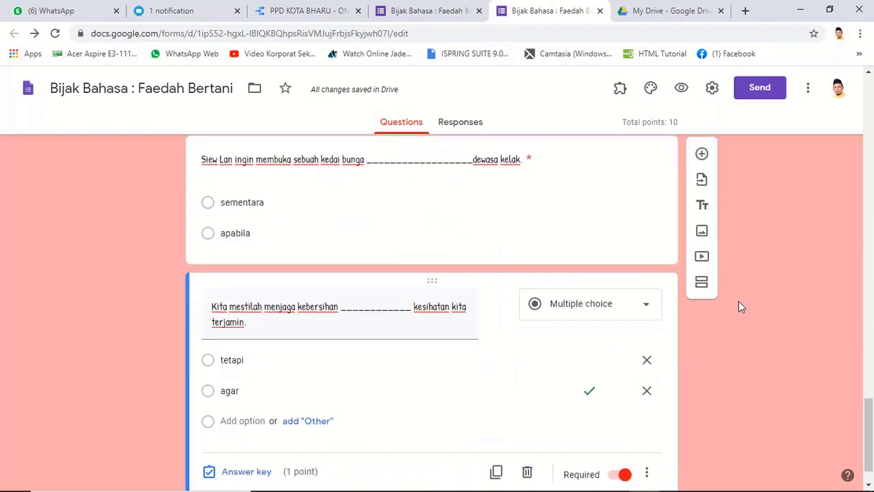
scroll(739, 305, down, 1)
scroll(800, 250, up, 4)
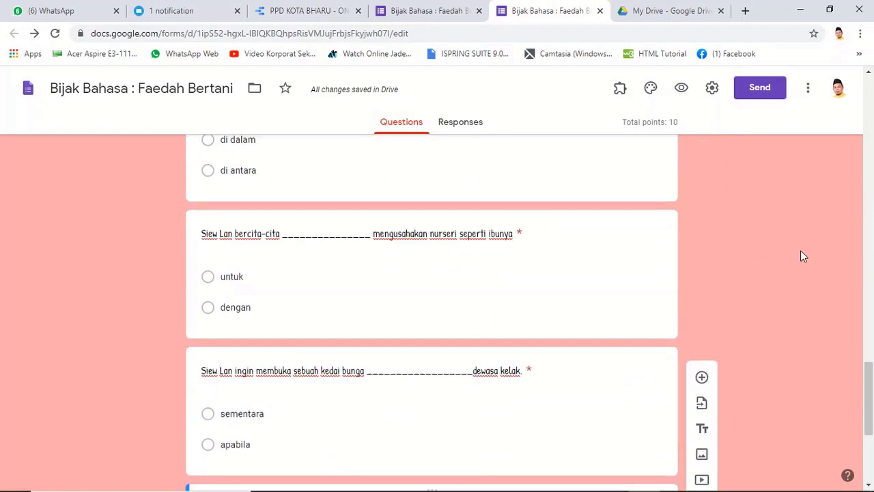
scroll(801, 249, up, 3)
scroll(763, 228, up, 5)
scroll(702, 110, up, 4)
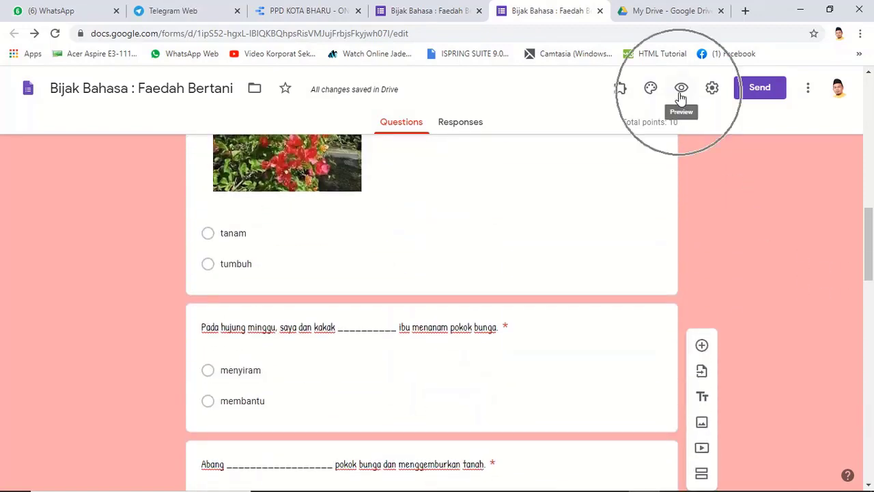
Step: Preview the Playful-font, pink-background quiz in a new tab, then return to the editor
click(681, 88)
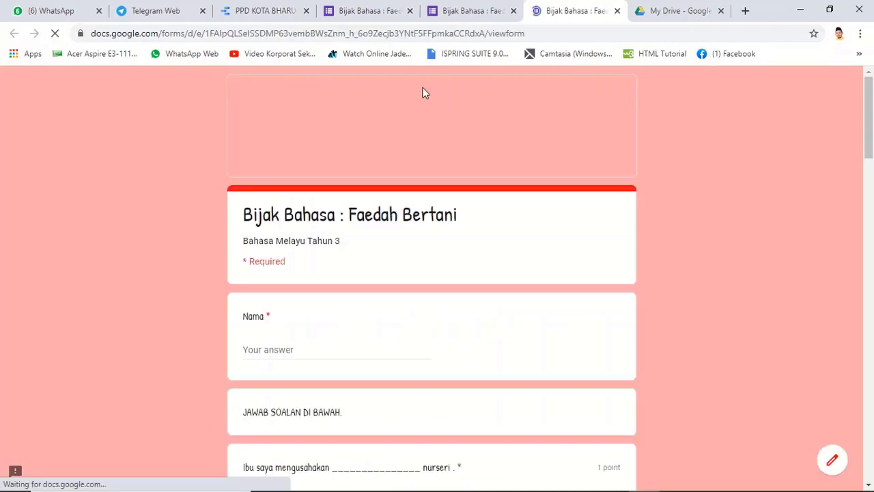
scroll(745, 238, down, 5)
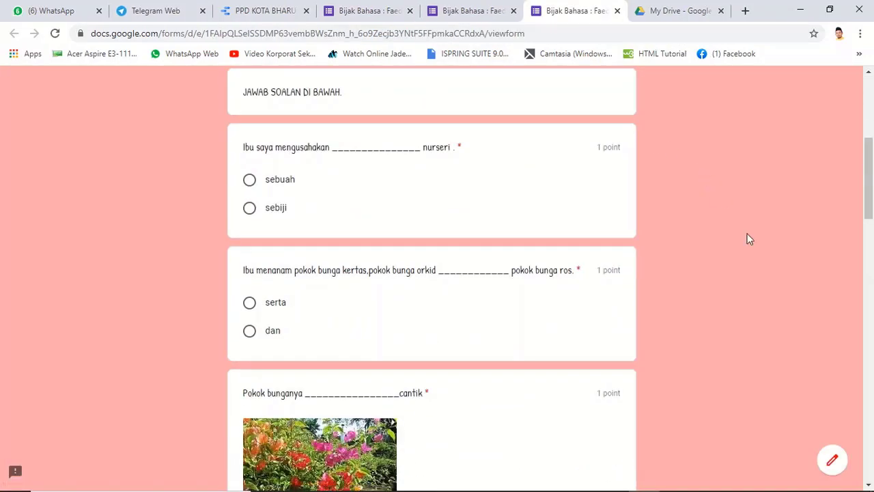
scroll(757, 273, down, 5)
scroll(757, 270, down, 8)
scroll(756, 269, up, 4)
scroll(755, 269, up, 4)
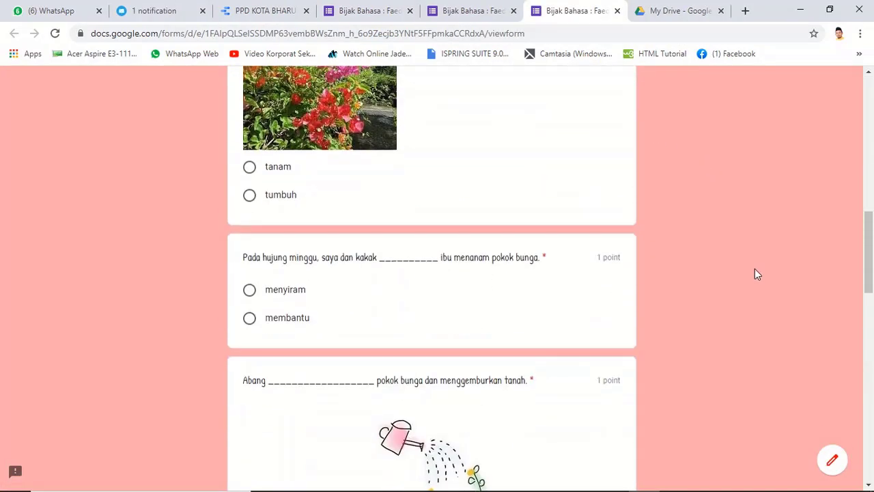
scroll(753, 269, up, 8)
scroll(752, 274, up, 4)
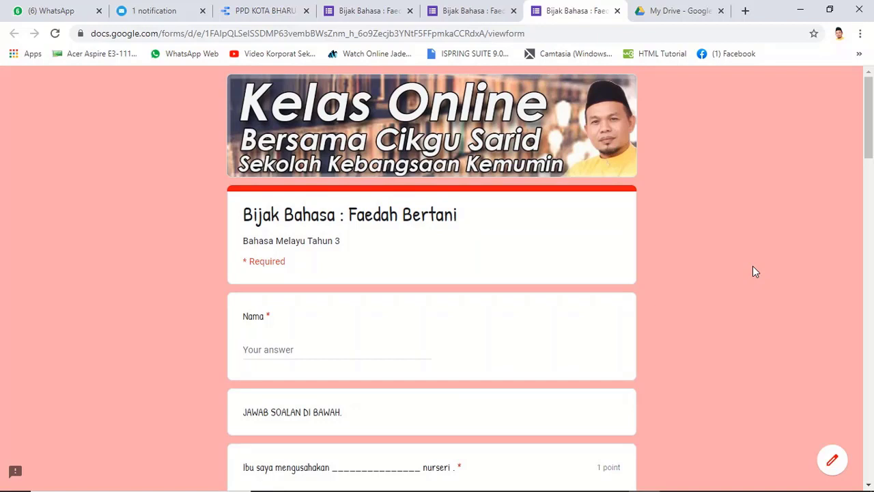
scroll(754, 268, down, 2)
scroll(753, 268, up, 2)
click(463, 12)
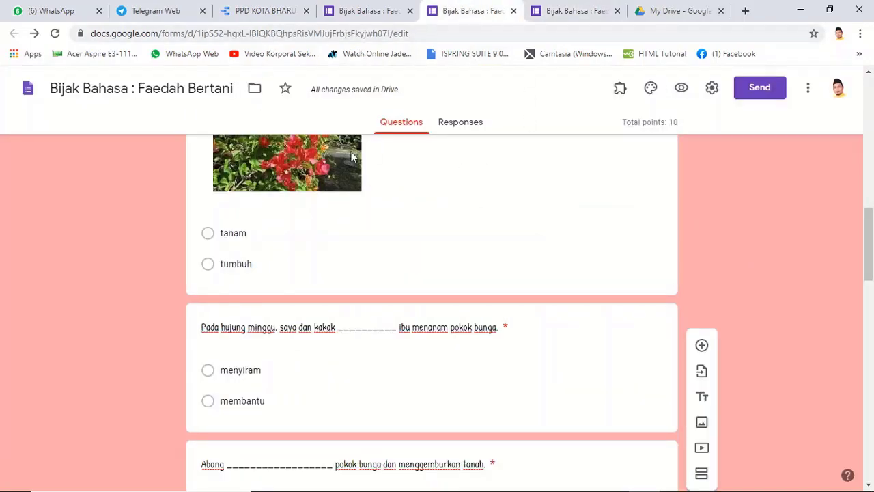
Step: Show the PPD KOTA BHARU portal's RUANGAN TUGASAN section with the Tahun 3 task table
click(269, 15)
scroll(358, 182, up, 5)
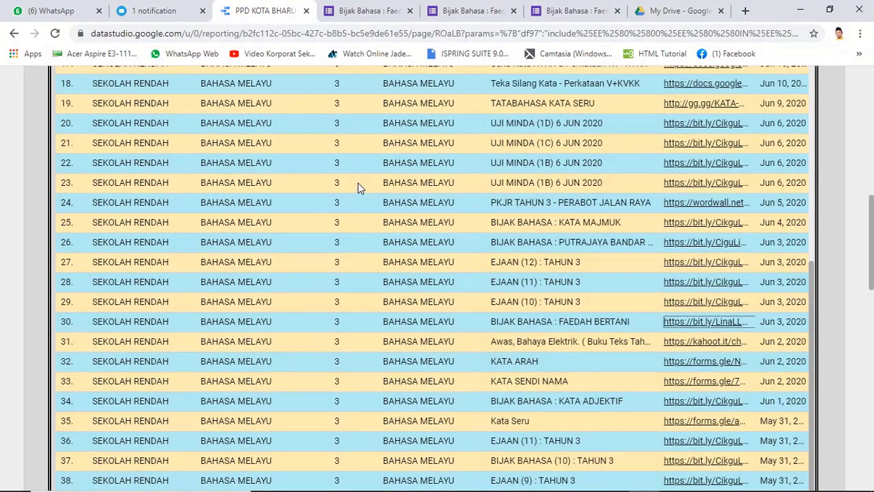
scroll(220, 141, up, 5)
scroll(357, 176, up, 5)
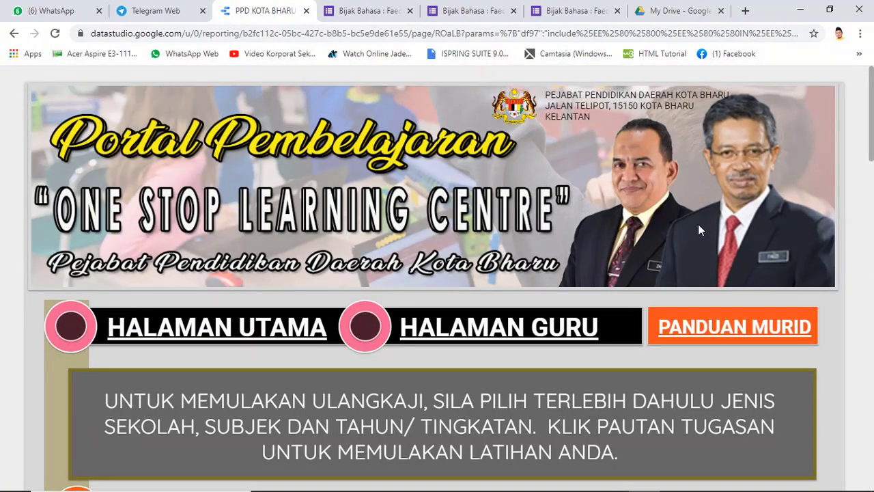
scroll(731, 254, down, 3)
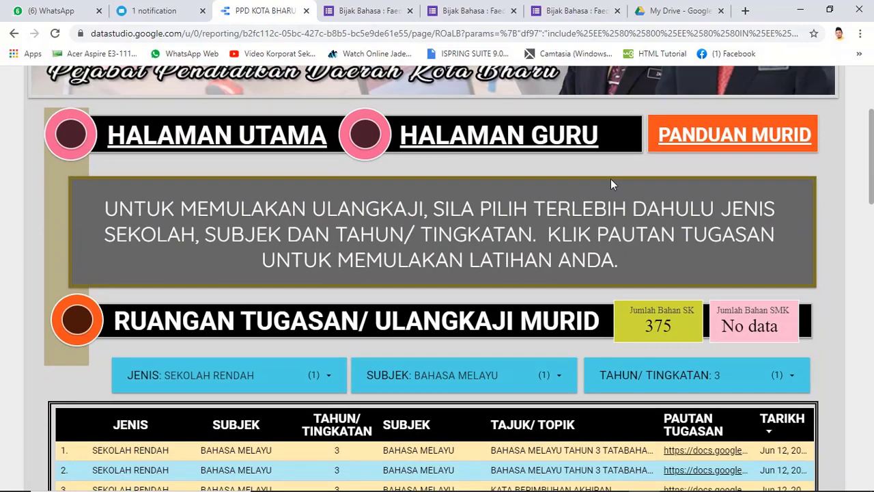
Step: Review the Bijak Bahasa : Faedah Bertani quiz preview down to the Submit button
click(574, 19)
scroll(657, 230, down, 2)
scroll(660, 250, down, 2)
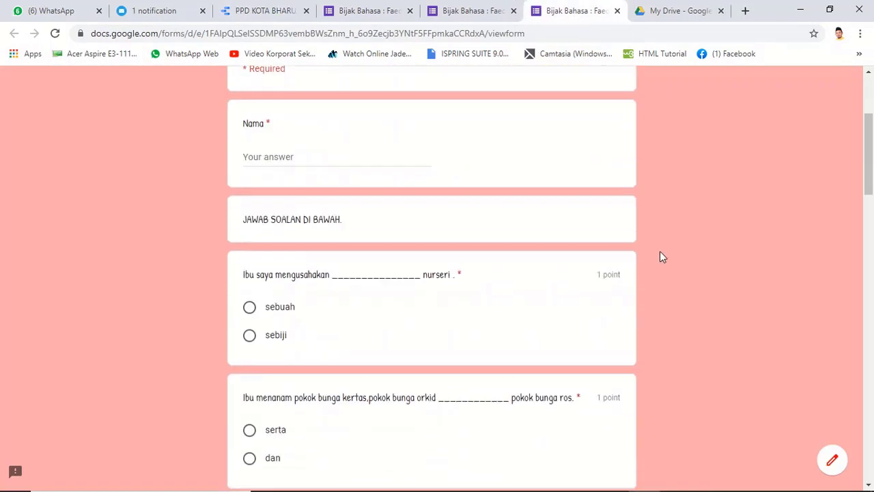
scroll(660, 251, down, 3)
scroll(281, 284, down, 1)
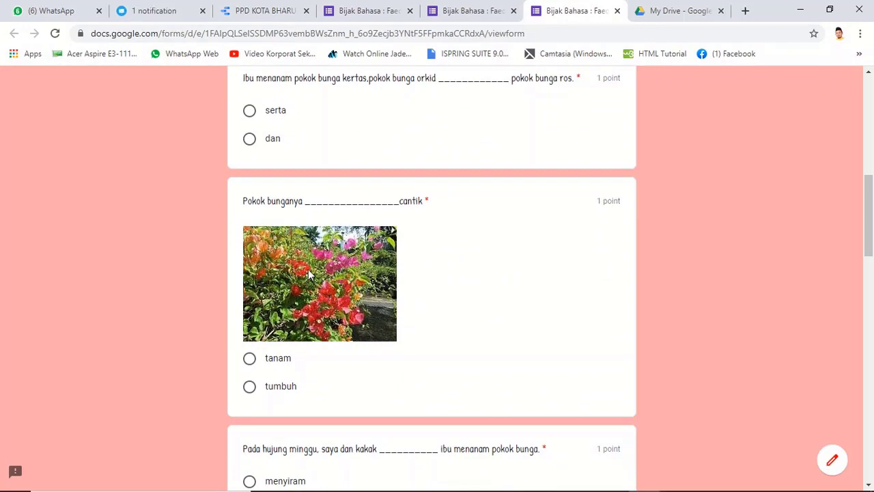
scroll(601, 248, down, 1)
scroll(683, 286, down, 5)
scroll(683, 280, down, 2)
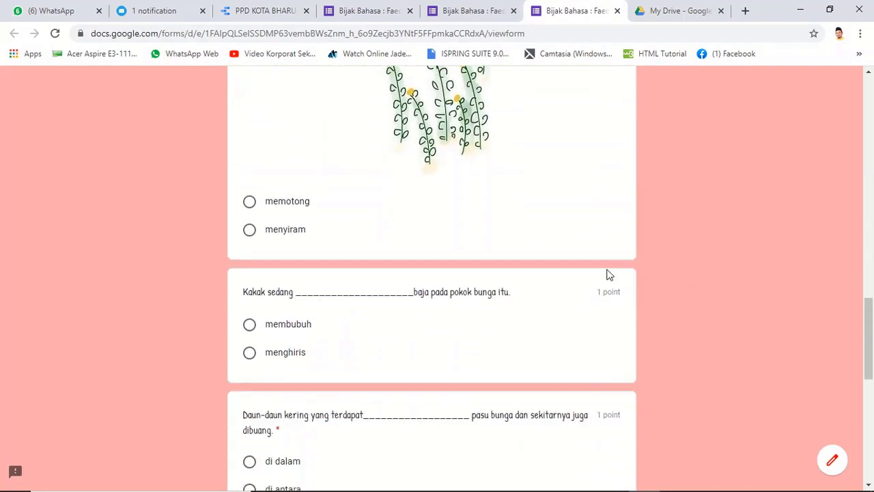
scroll(653, 285, up, 3)
scroll(653, 282, up, 1)
scroll(654, 285, down, 6)
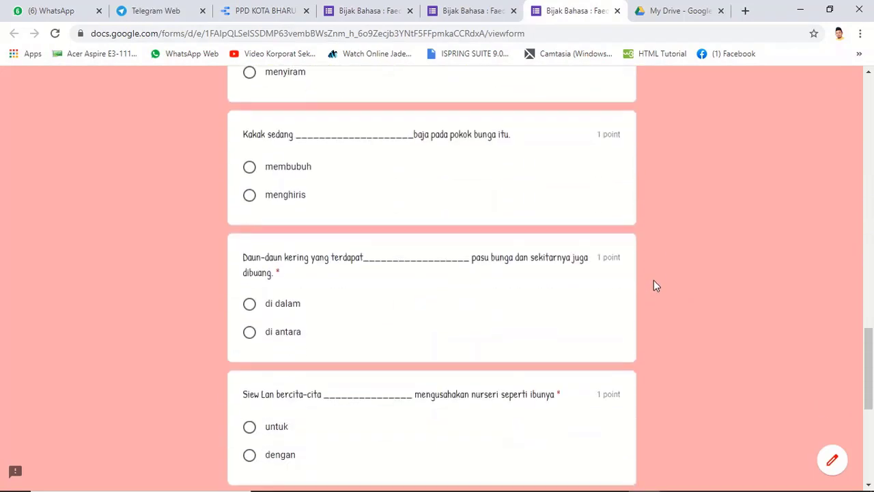
scroll(654, 285, down, 6)
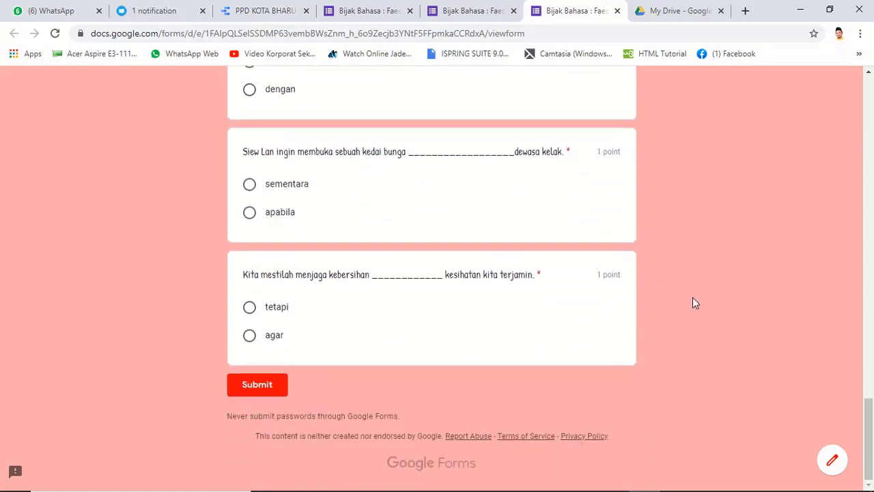
Step: Scroll the preview back up to the Kelas Online banner at the top
scroll(692, 297, up, 2)
scroll(692, 297, up, 5)
scroll(693, 297, up, 4)
scroll(692, 296, up, 4)
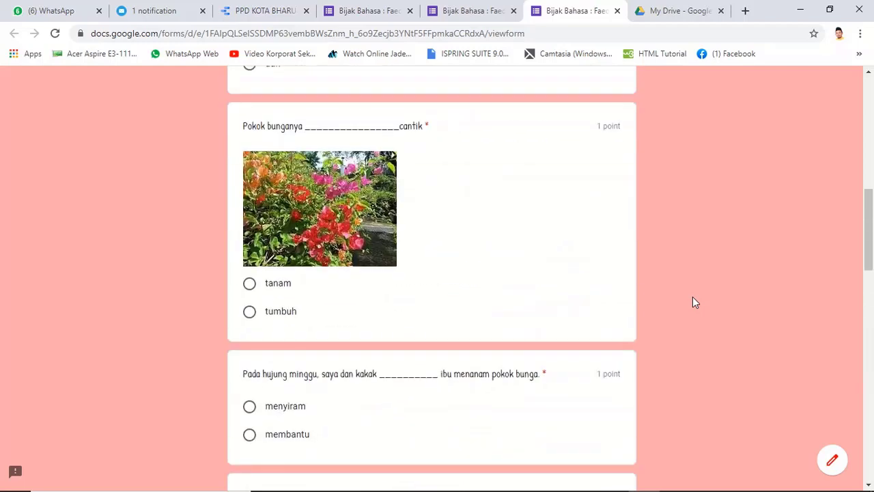
scroll(693, 297, up, 1)
scroll(692, 297, up, 4)
scroll(693, 297, up, 4)
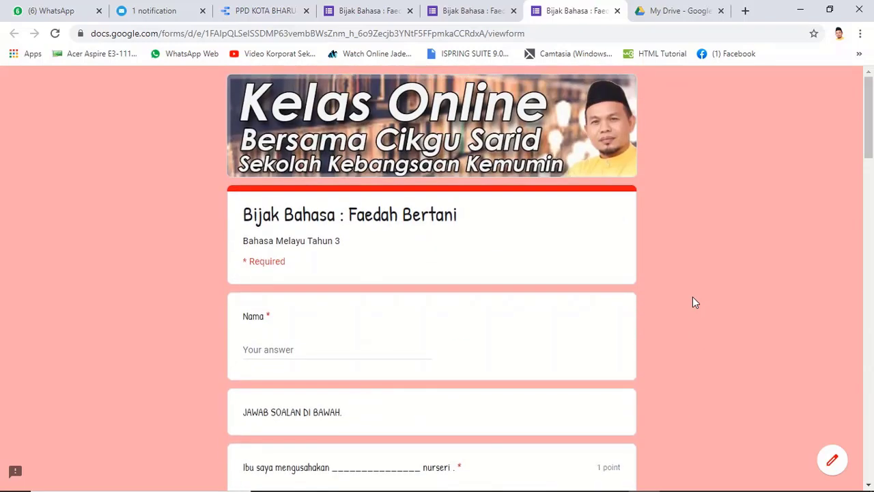